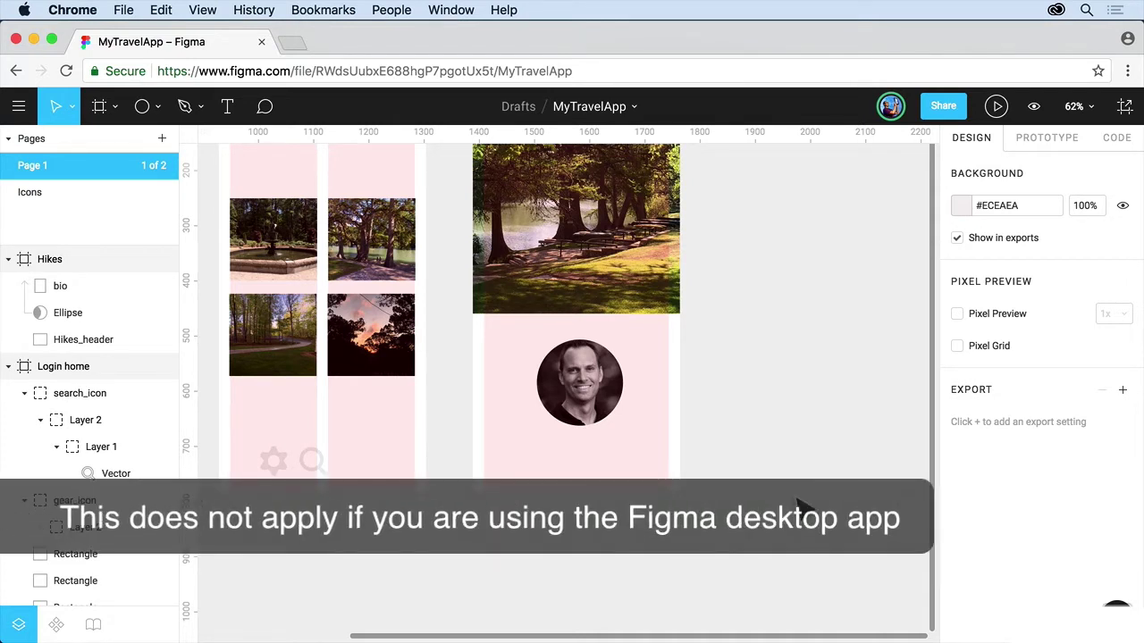
# - Open Account Settings via Help and Account, and scroll to the Notifications and Fonts sections
pyautogui.click(26, 111)
pyautogui.moveTo(65, 384)
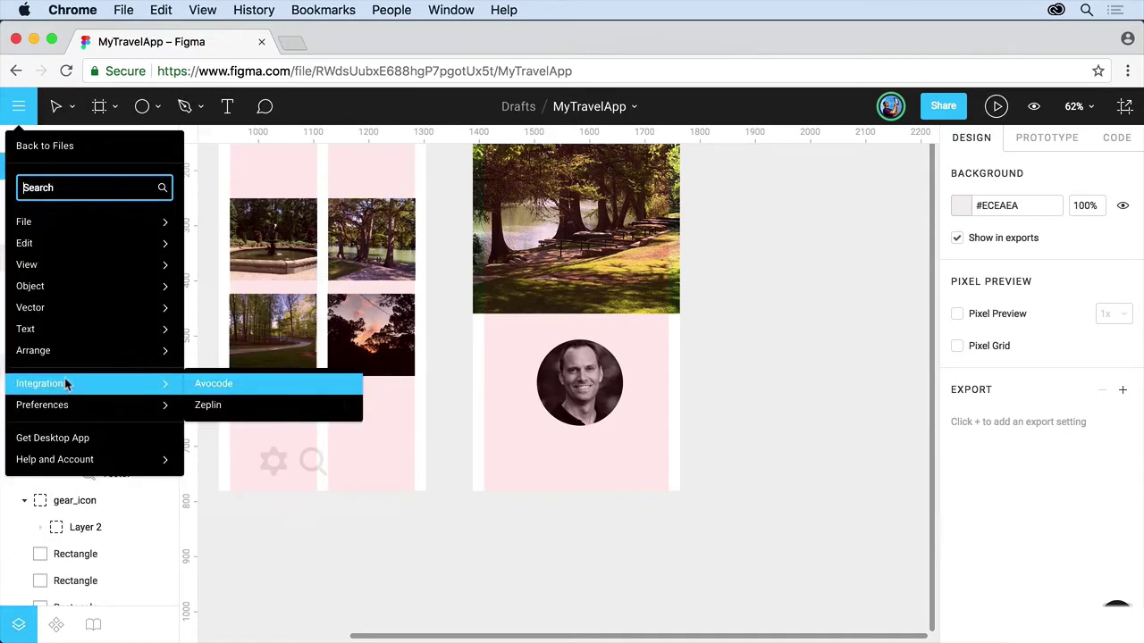
pyautogui.moveTo(71, 455)
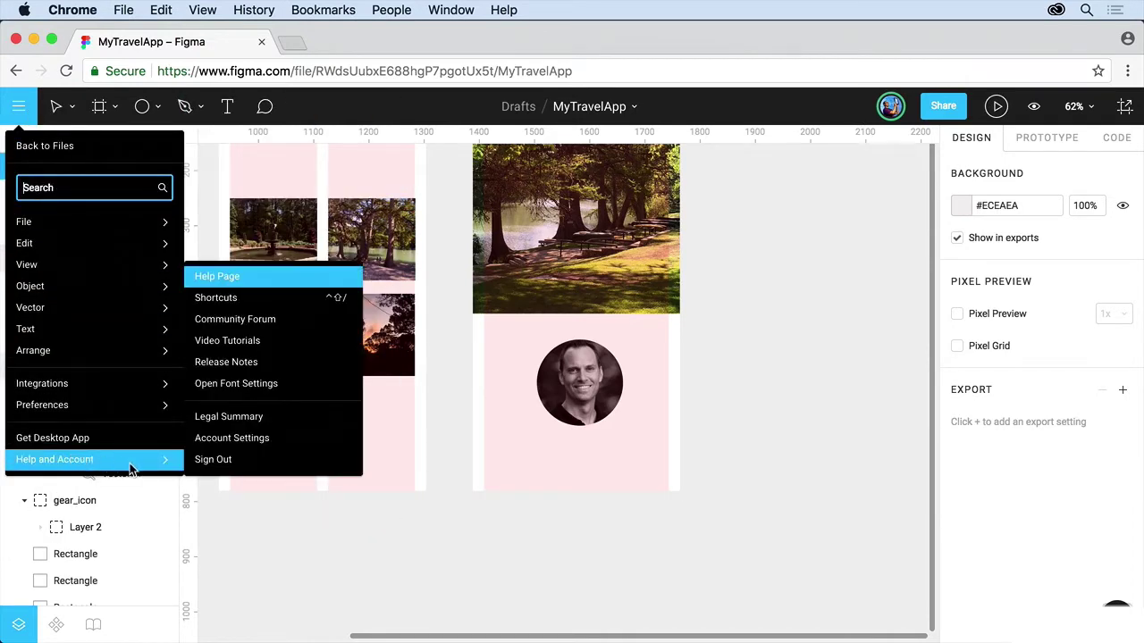
pyautogui.click(266, 390)
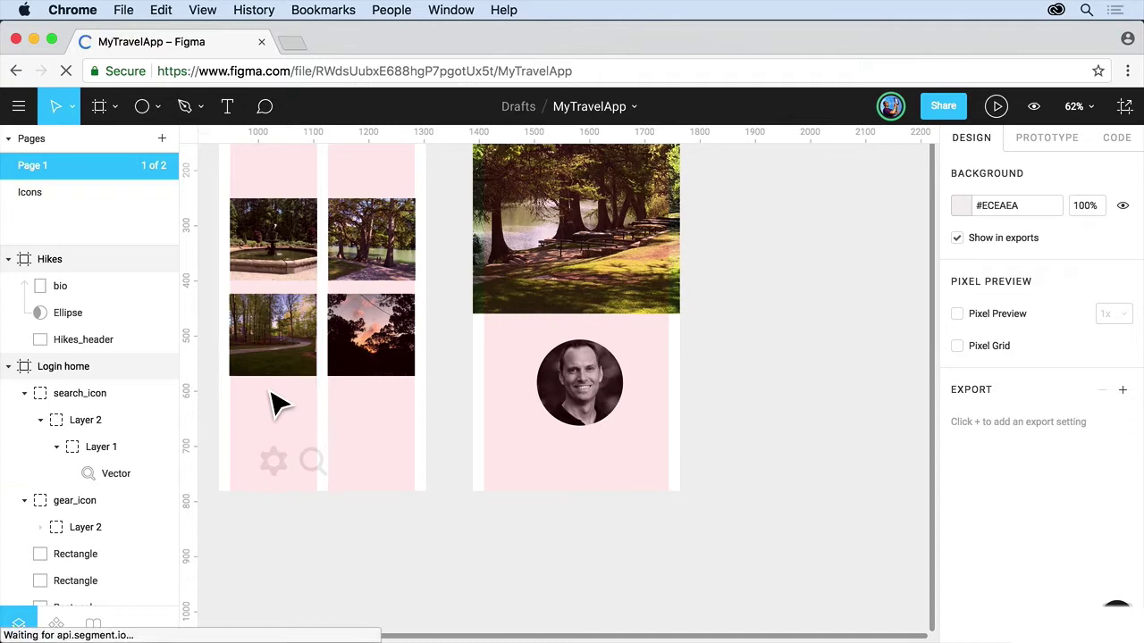
pyautogui.scroll(-5, 277, 403)
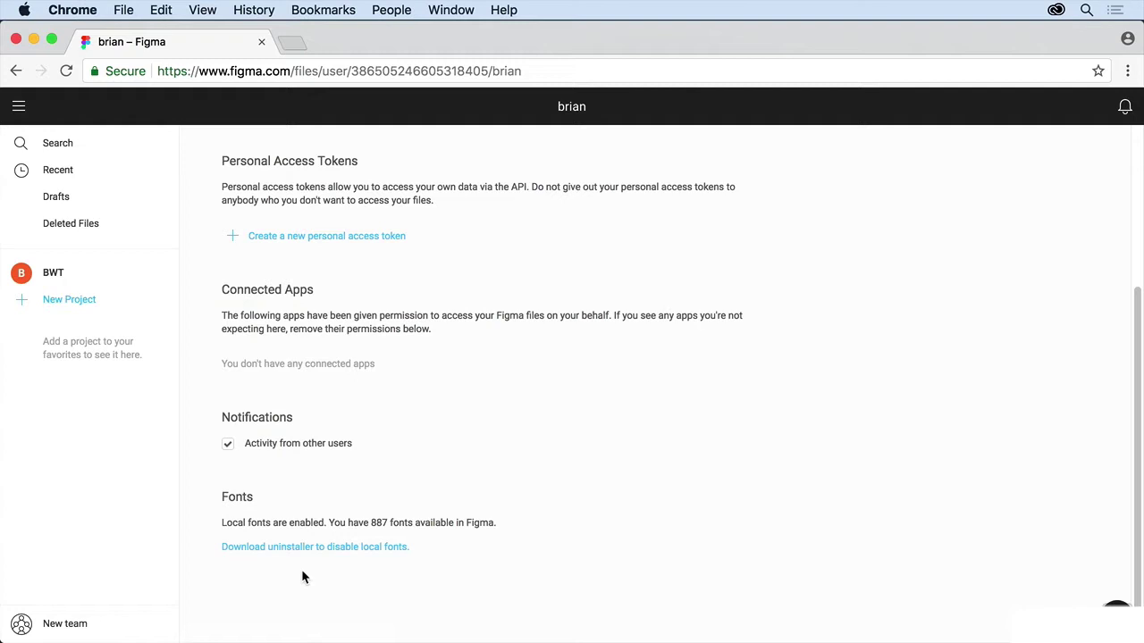
# - Reopen the MyTravelApp file from Recent and pan the canvas to the Home frame
pyautogui.click(63, 178)
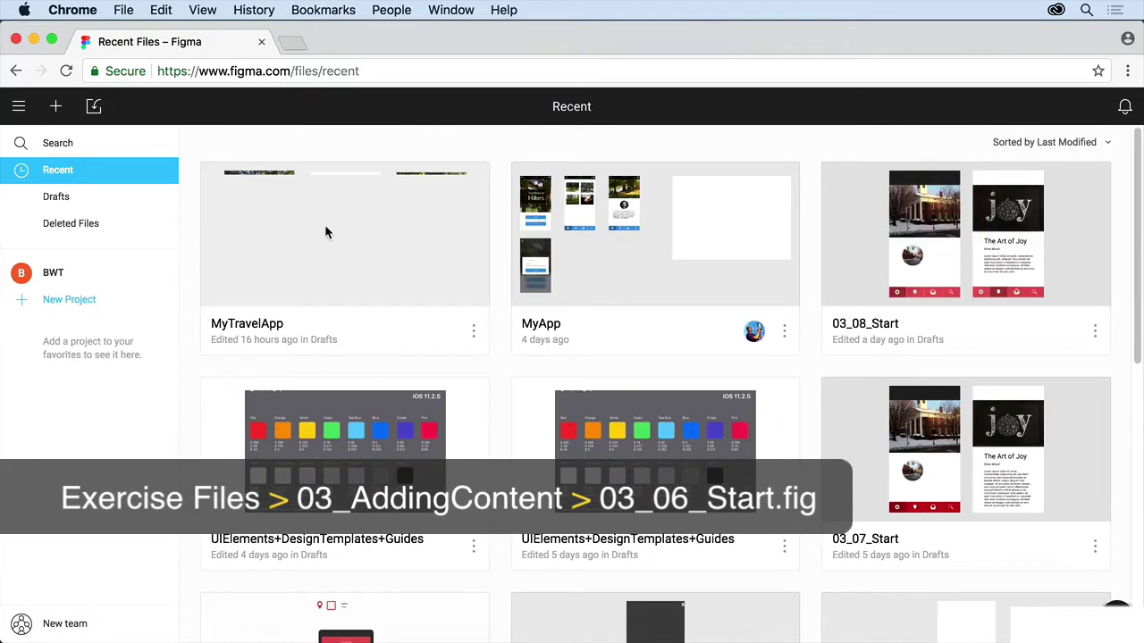
pyautogui.click(324, 230)
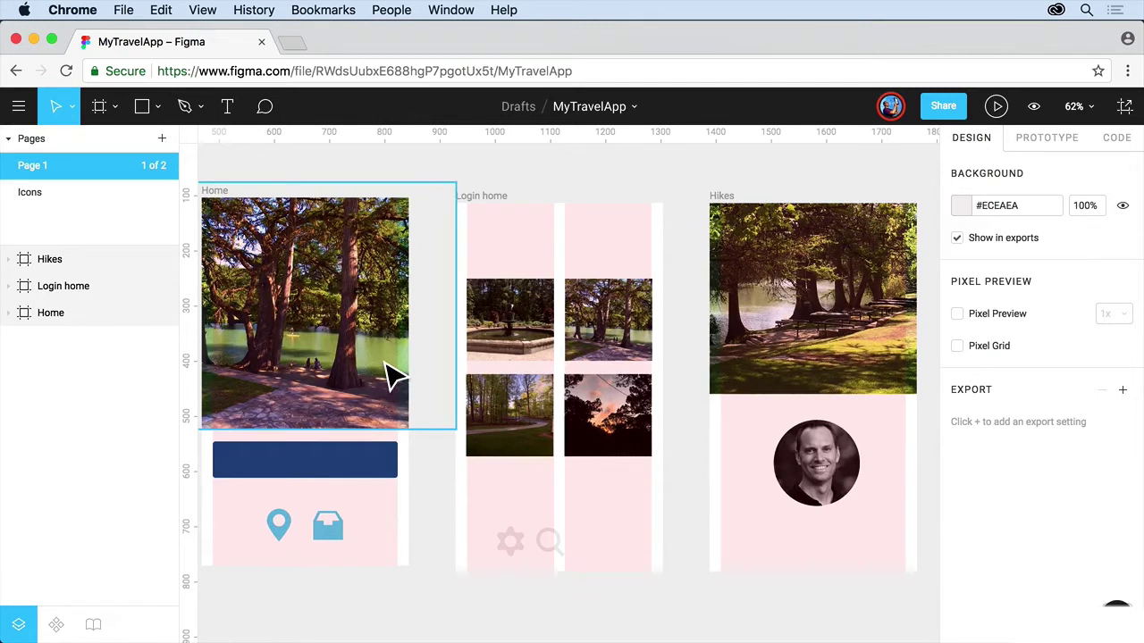
pyautogui.hscroll(-5, 386, 375)
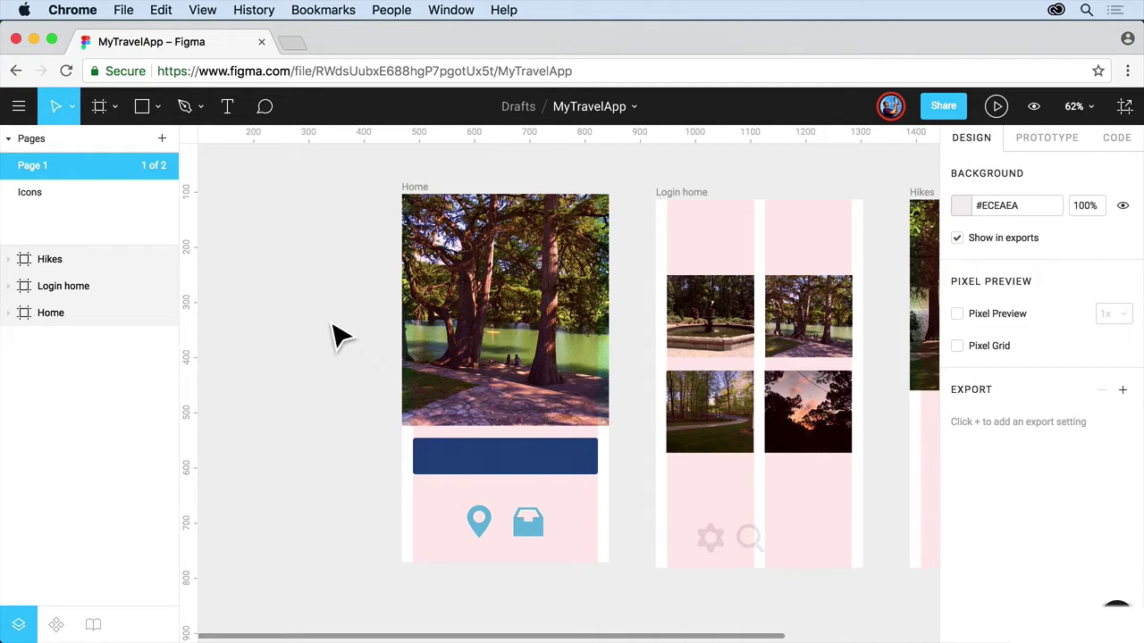
# - Draw a rectangle over the Home photo and fill it with #333333
pyautogui.click(143, 106)
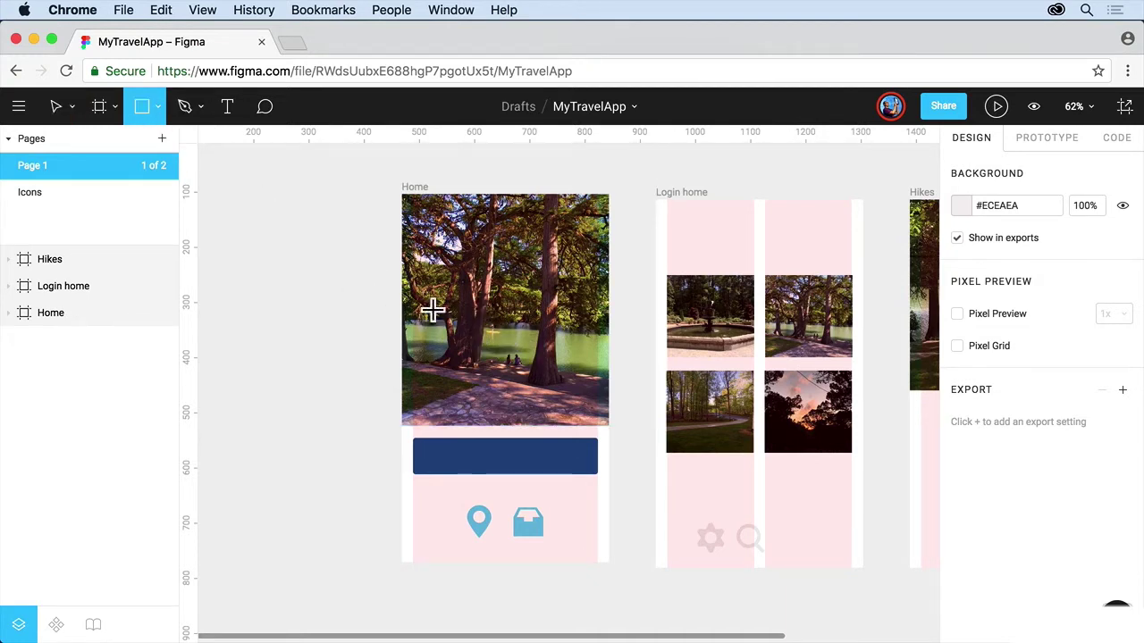
pyautogui.moveTo(402, 268)
pyautogui.mouseDown()
pyautogui.moveTo(470, 365)
pyautogui.moveTo(533, 389)
pyautogui.moveTo(585, 375)
pyautogui.moveTo(589, 388)
pyautogui.mouseUp()
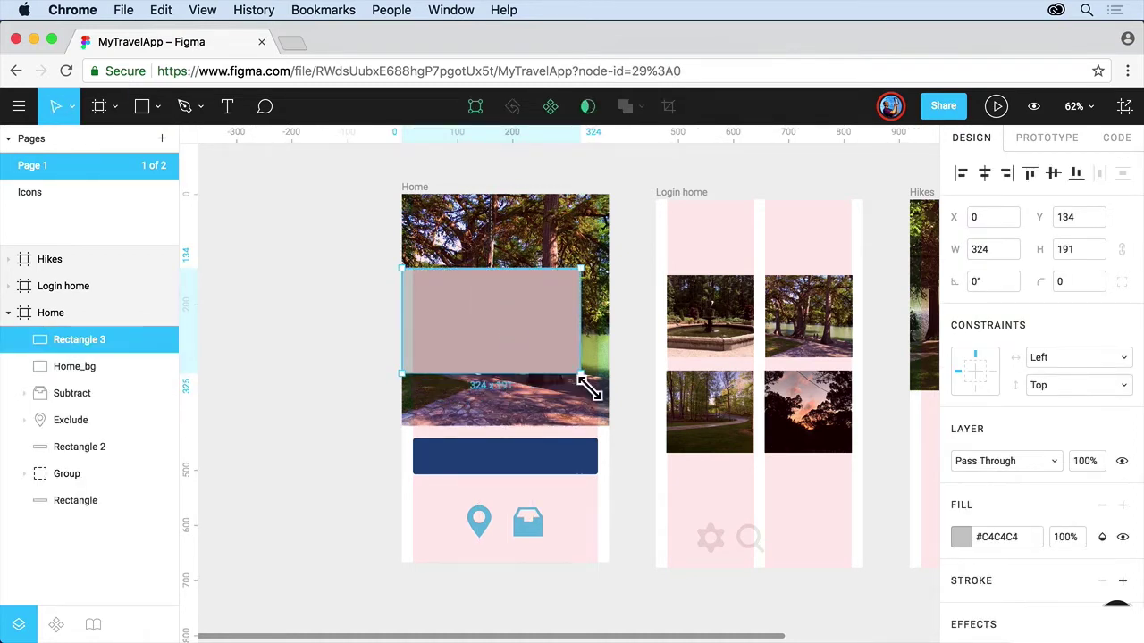
pyautogui.click(961, 534)
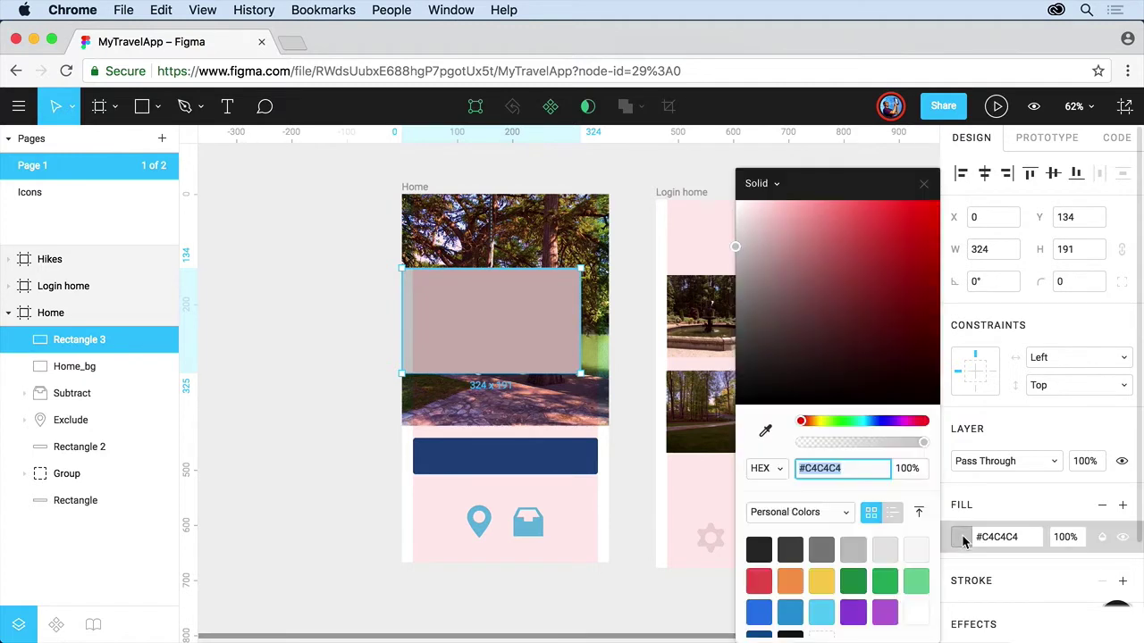
pyautogui.click(758, 546)
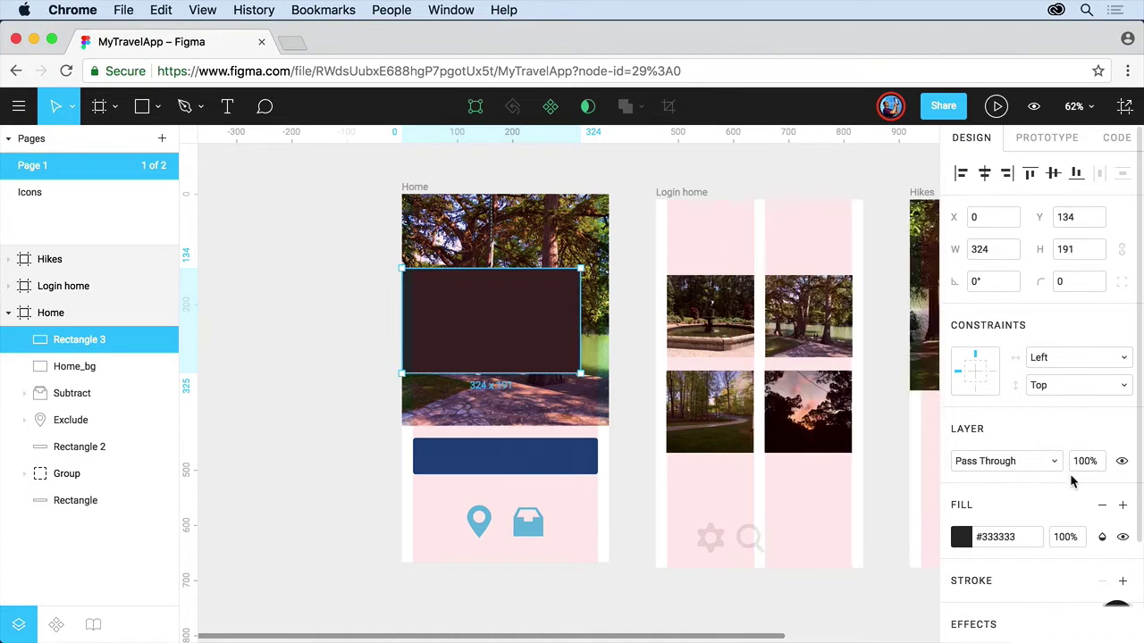
pyautogui.click(1069, 474)
# - Set the rectangle's layer opacity to 90%
pyautogui.click(1096, 464)
pyautogui.write('94')
pyautogui.press('Return')
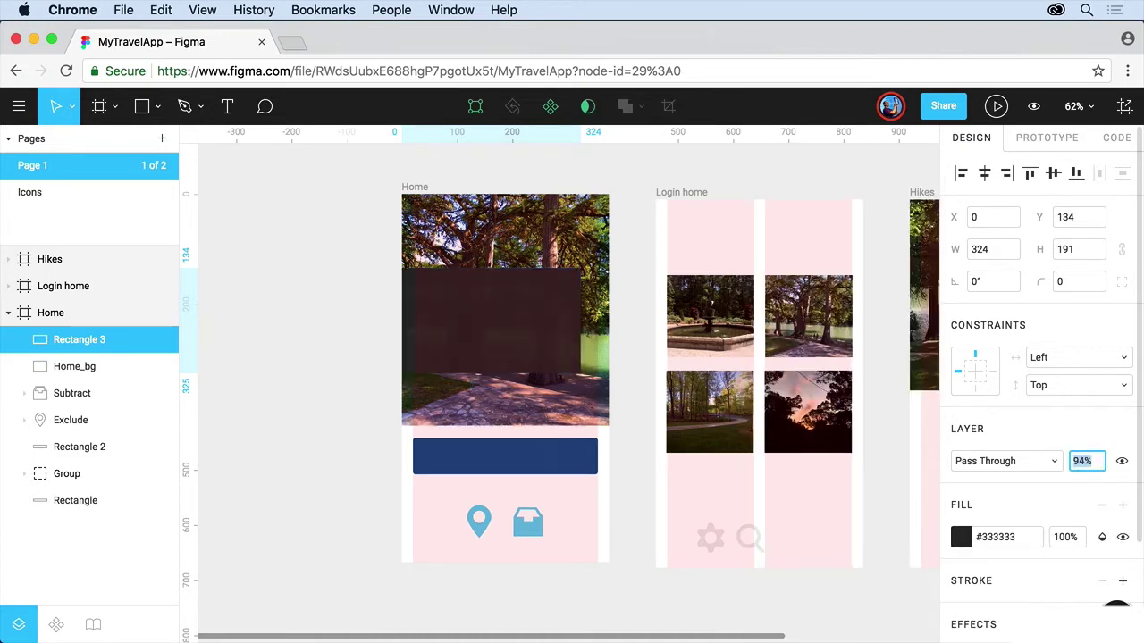
pyautogui.write('80')
pyautogui.press('Return')
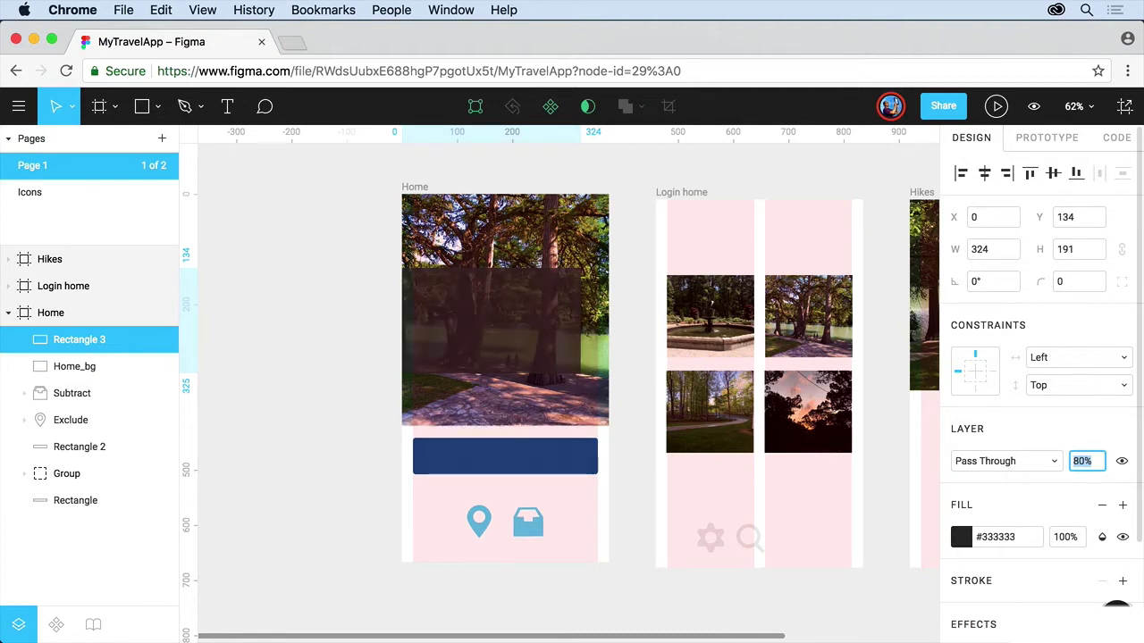
pyautogui.write('90')
pyautogui.press('Return')
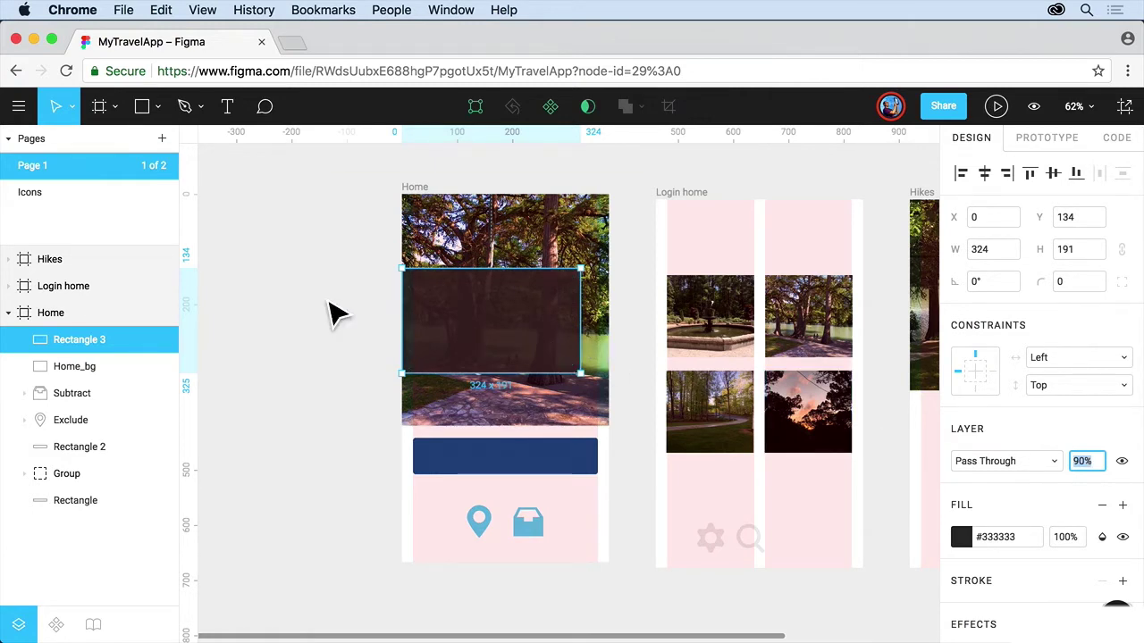
# - Add a 'Northwest Hikes' text box over the dark rectangle and select all its text
pyautogui.click(226, 107)
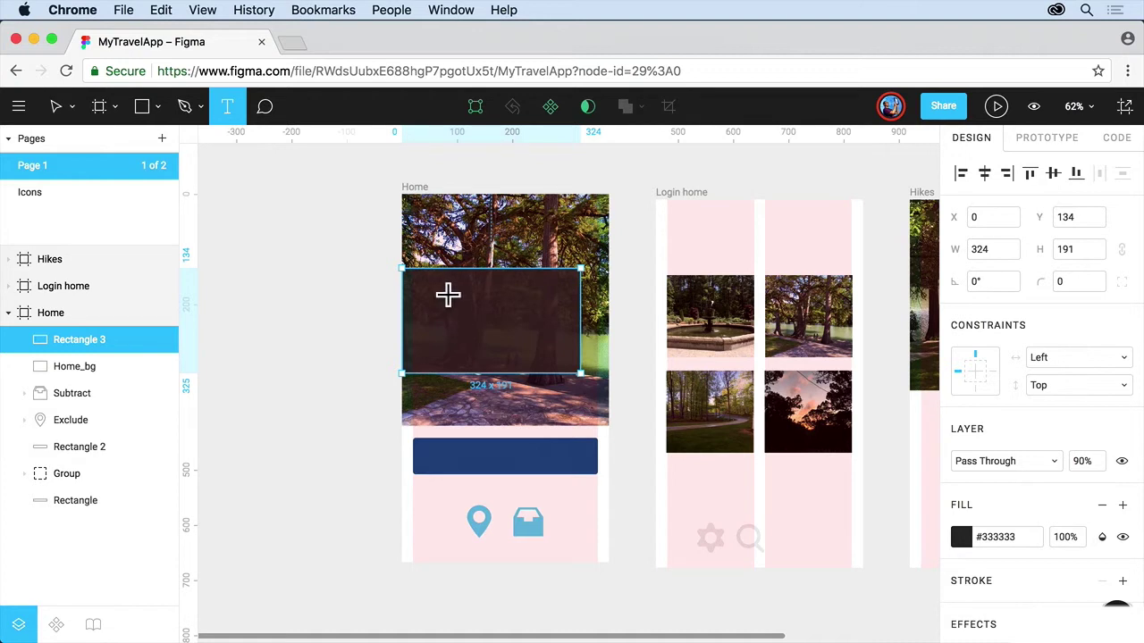
pyautogui.moveTo(434, 281); pyautogui.dragTo(569, 352)
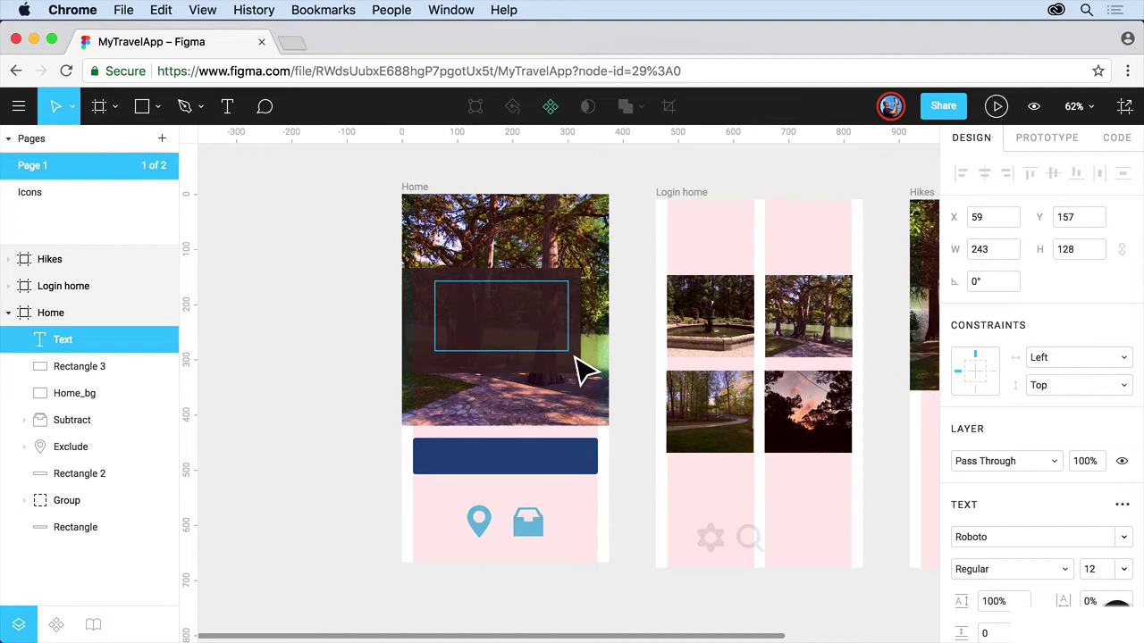
pyautogui.write('Northwest')
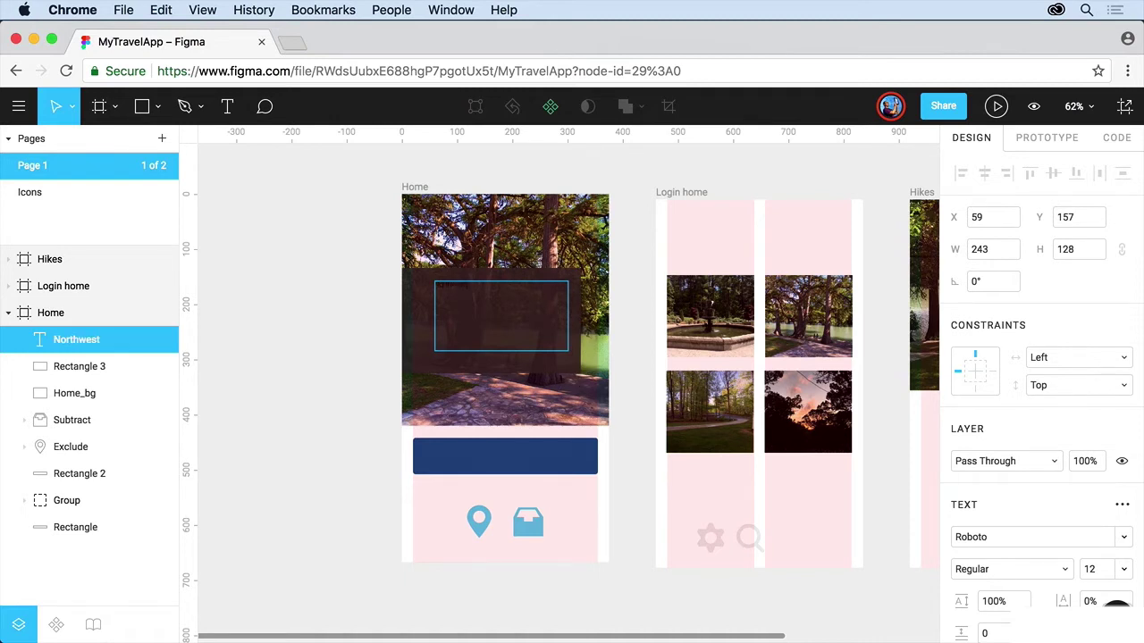
pyautogui.write(' Hikes')
pyautogui.press('super+a')
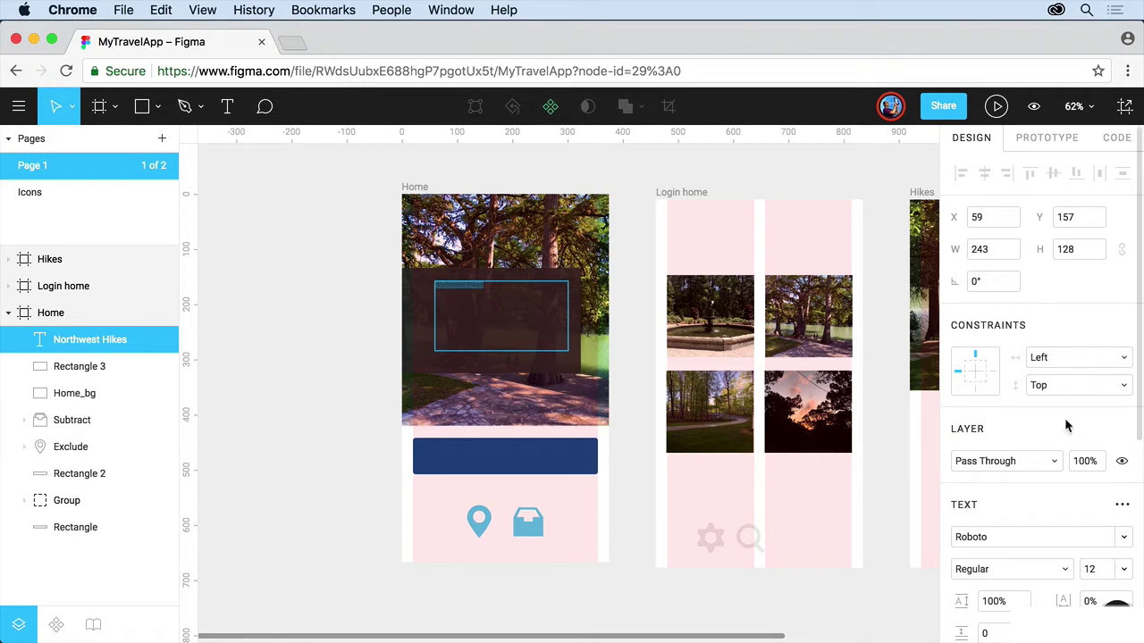
pyautogui.scroll(-3, 1075, 420)
pyautogui.scroll(-2, 1075, 420)
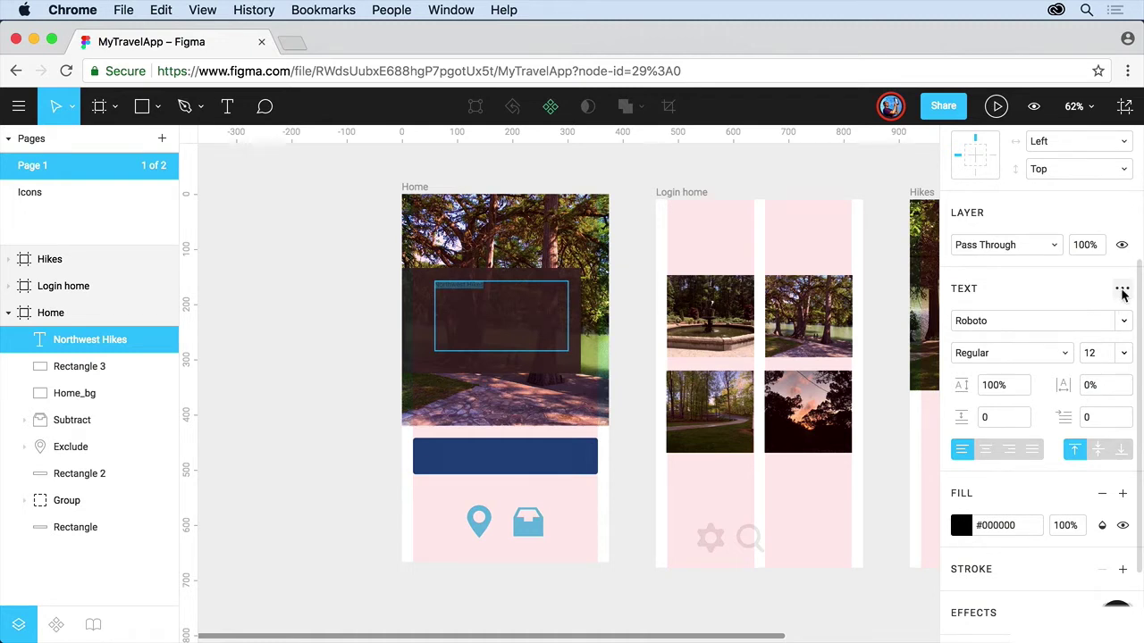
# - Set the Northwest Hikes text box's Auto Resize to Height in the Advanced Type options
pyautogui.click(1121, 291)
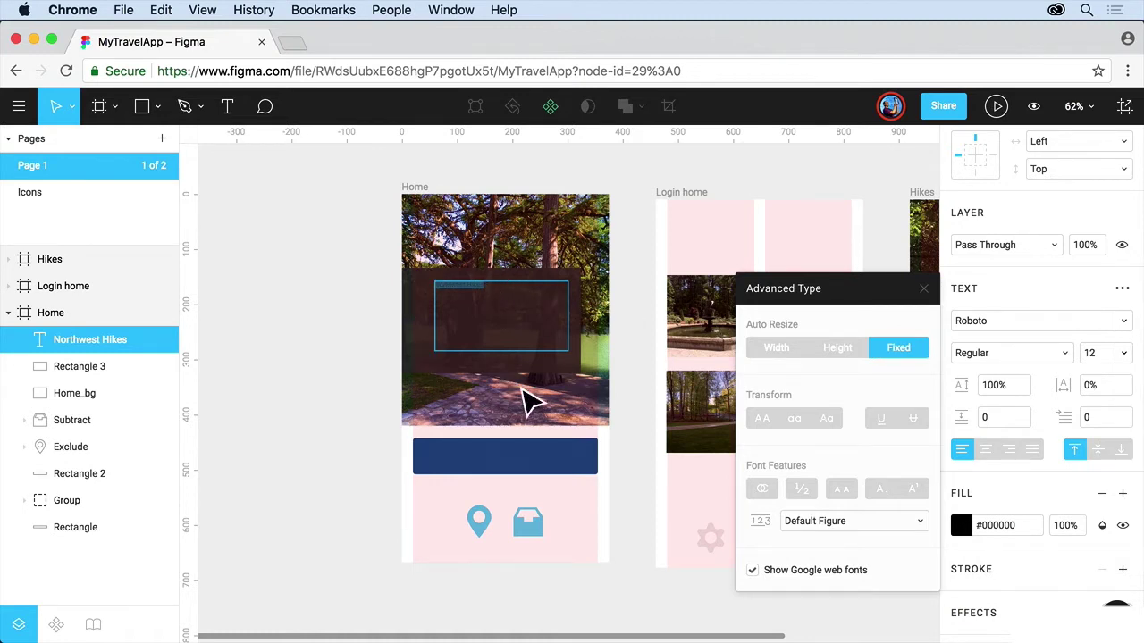
pyautogui.click(777, 350)
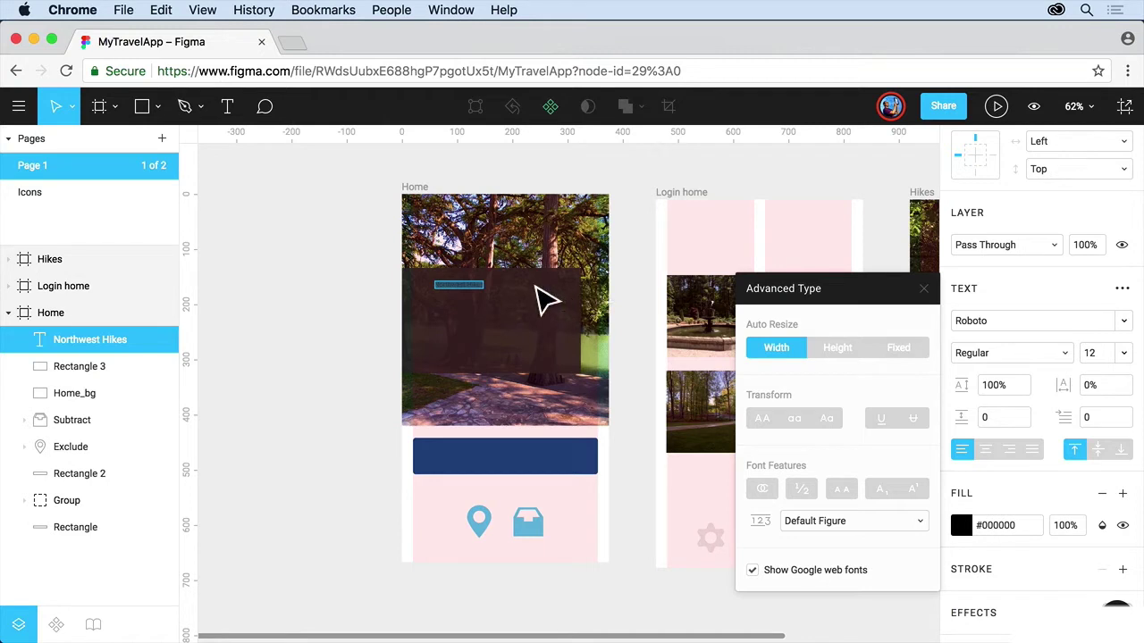
pyautogui.click(838, 357)
pyautogui.click(888, 350)
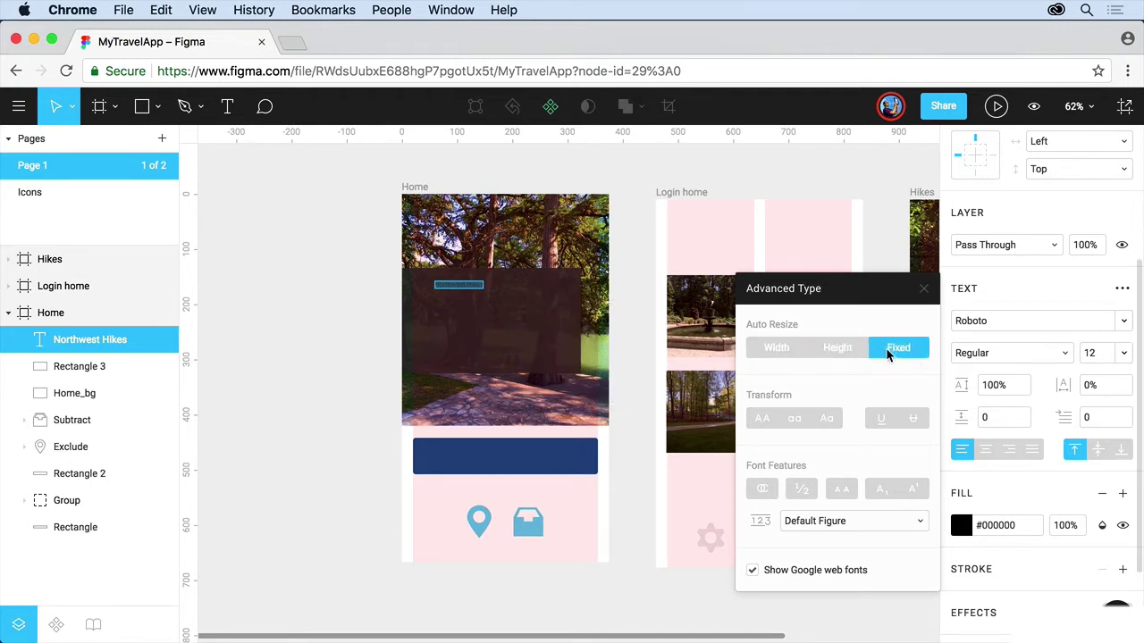
pyautogui.click(841, 347)
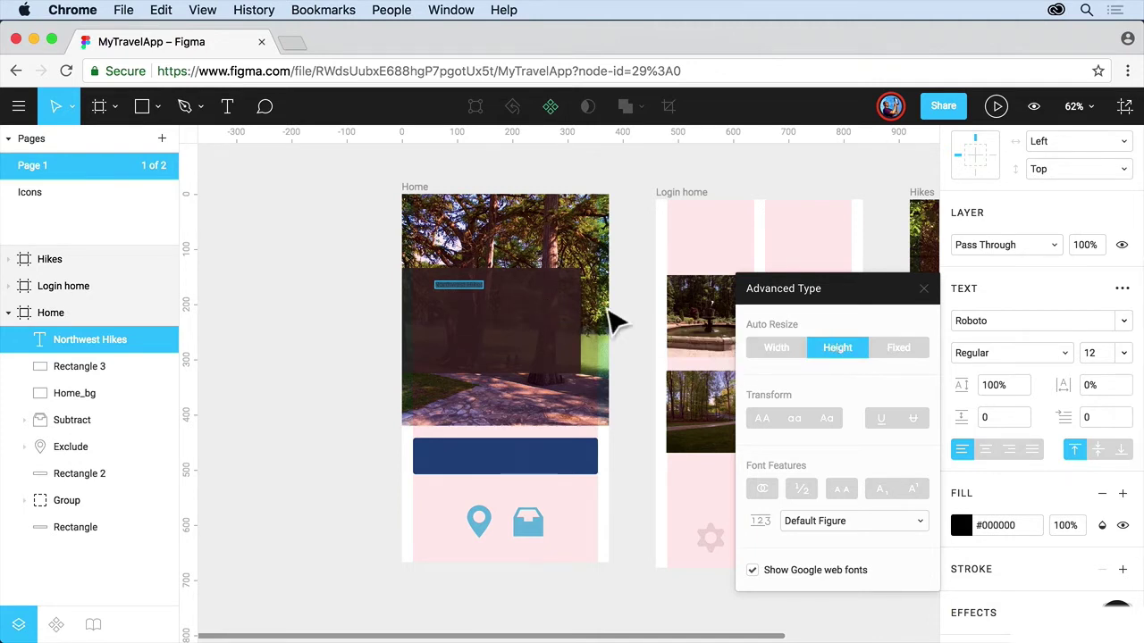
pyautogui.click(482, 286)
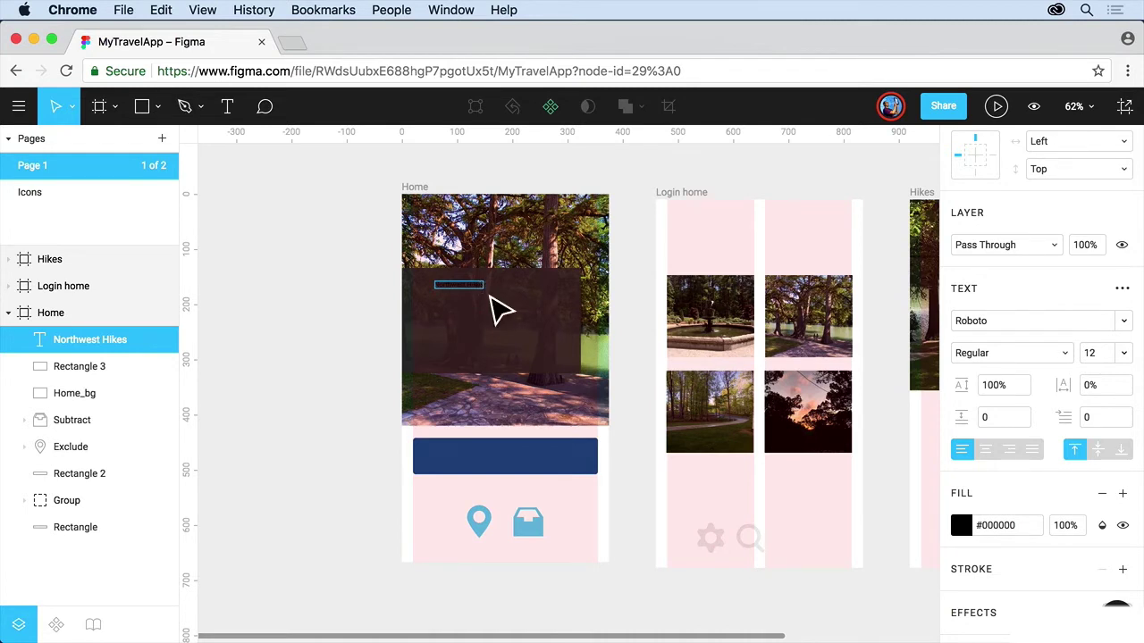
# - Resize the heading box to about 238×124 and set its font size to 48
pyautogui.moveTo(494, 307); pyautogui.dragTo(575, 363)
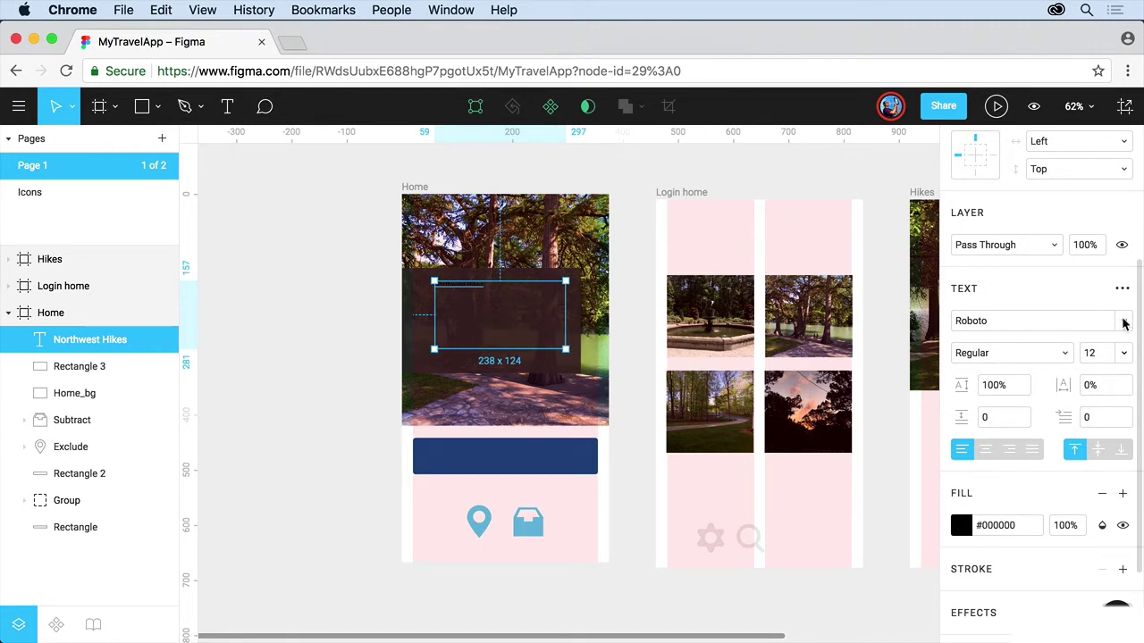
pyautogui.click(1105, 354)
pyautogui.write('48')
pyautogui.press('Return')
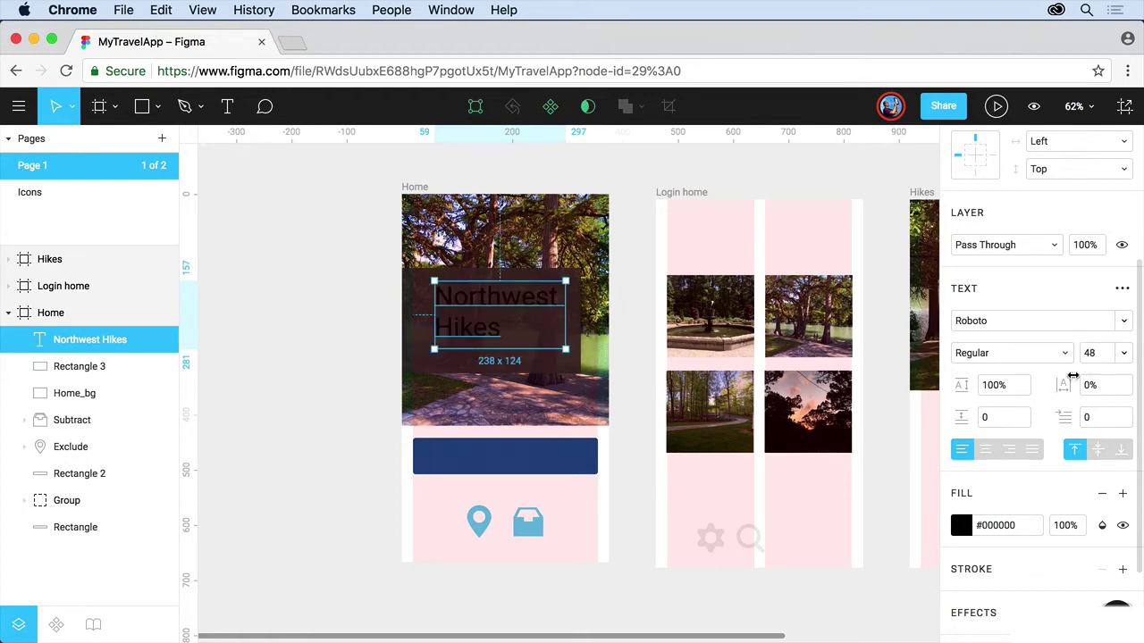
# - Right-align the Northwest Hikes text and make its fill white #FFFFFF
pyautogui.click(1010, 452)
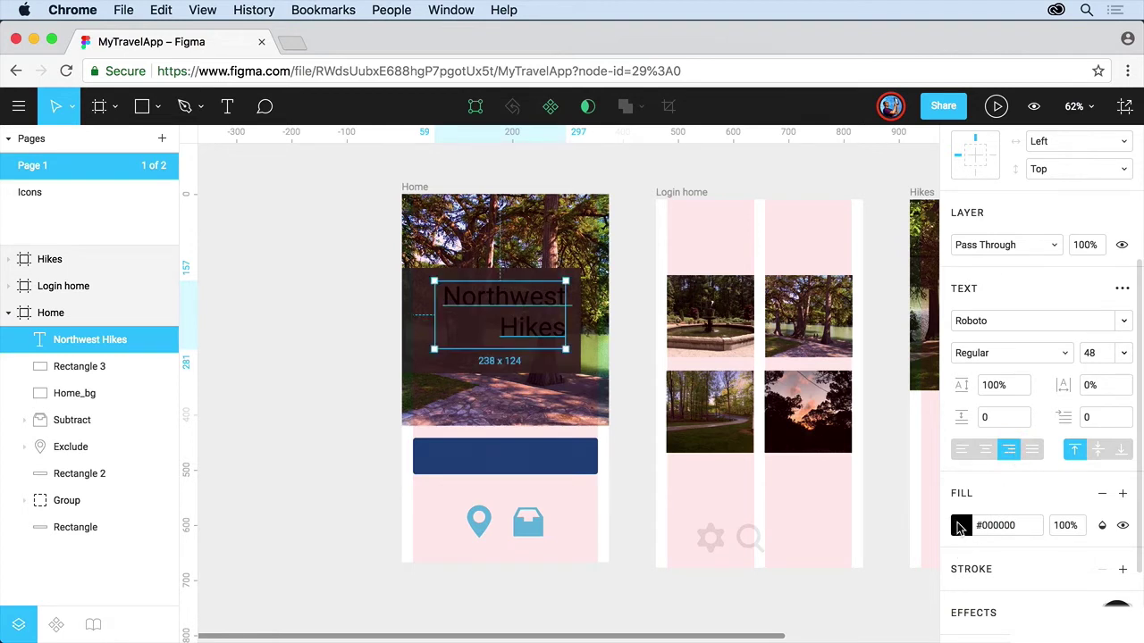
pyautogui.click(960, 526)
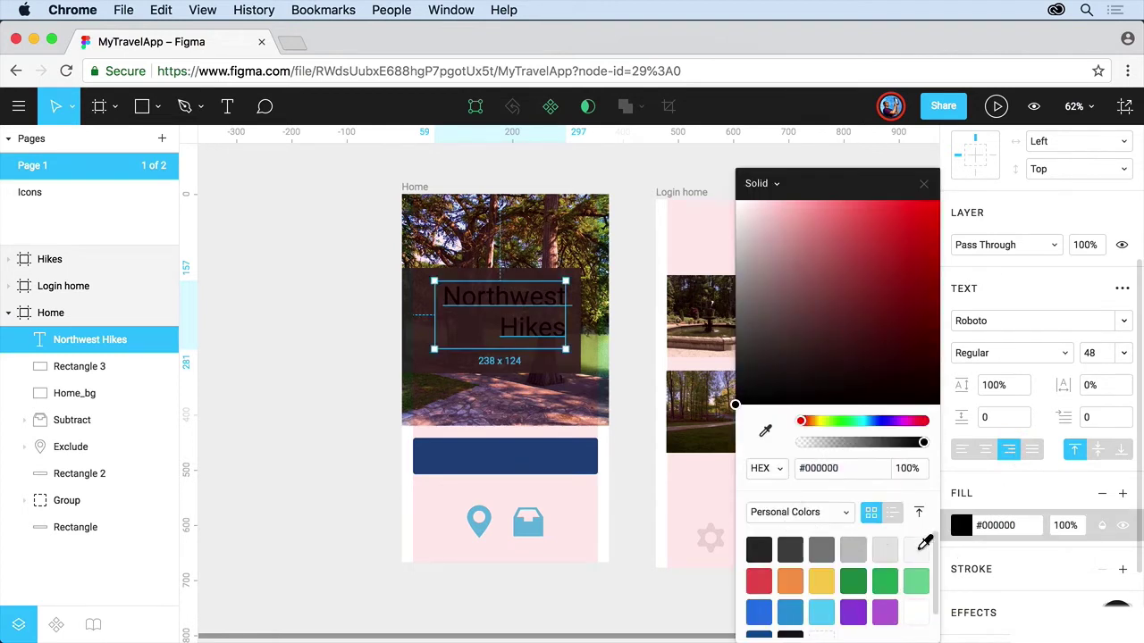
pyautogui.click(916, 549)
pyautogui.moveTo(816, 357); pyautogui.dragTo(732, 191)
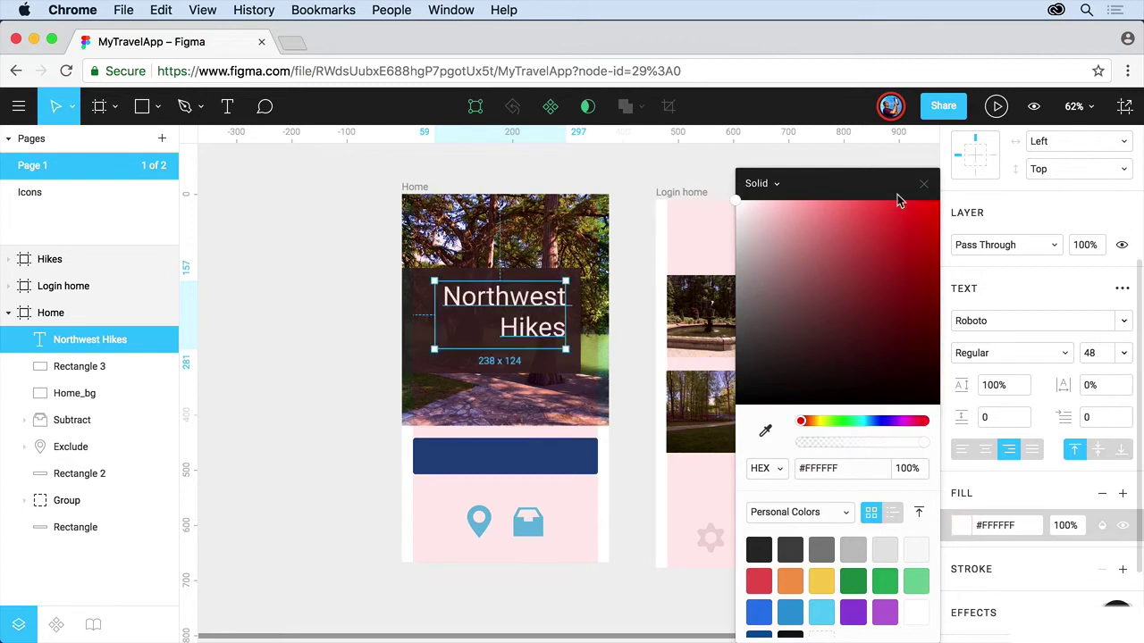
pyautogui.click(925, 186)
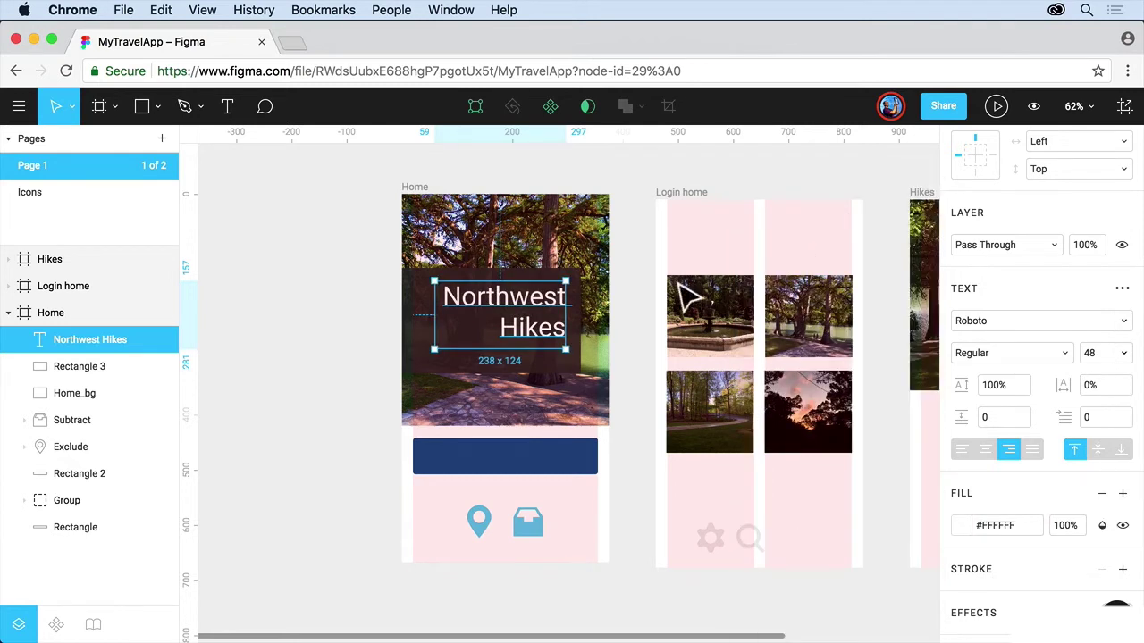
# - Enlarge the word Hikes to size 91, leaving Northwest smaller
pyautogui.doubleClick(523, 339)
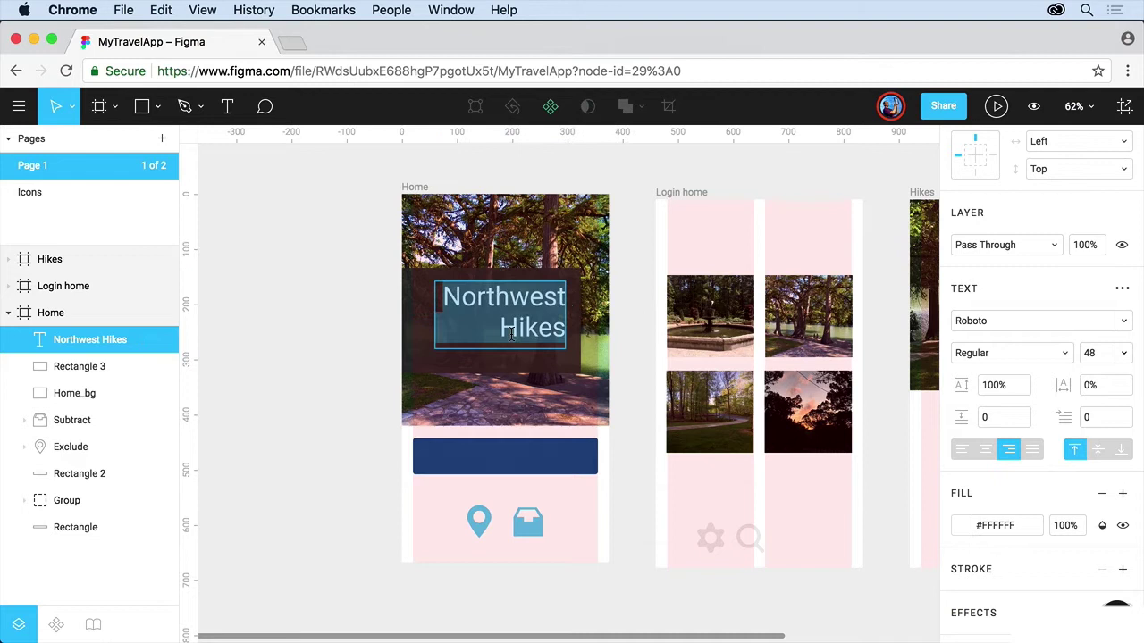
pyautogui.click(511, 337)
pyautogui.doubleClick(509, 328)
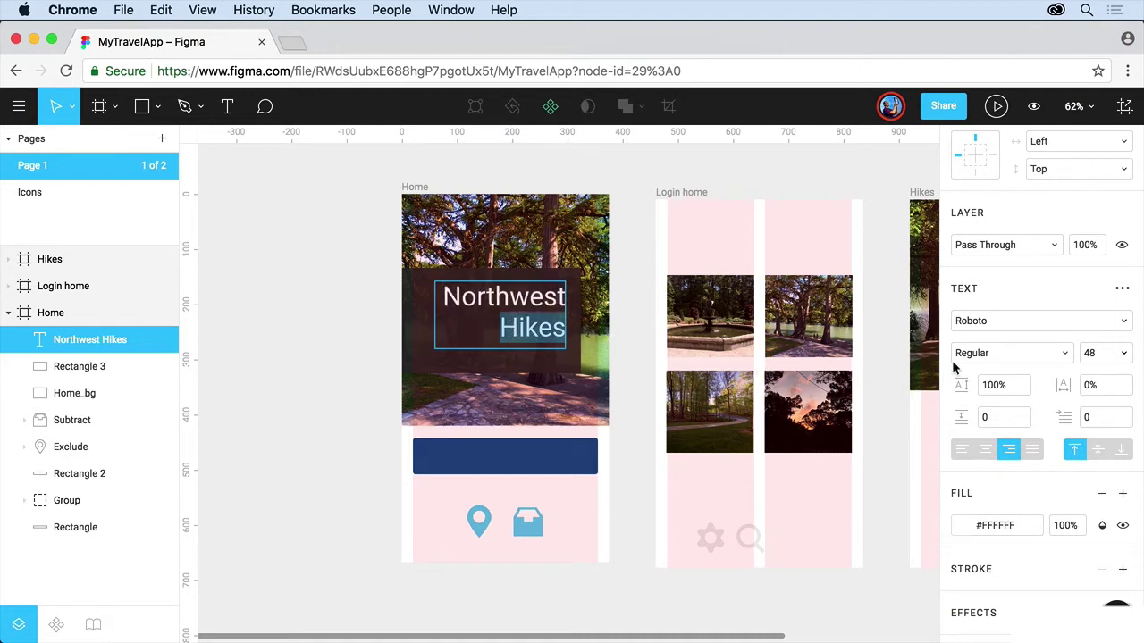
pyautogui.click(1087, 353)
pyautogui.hotkey('shift', 'Up')
pyautogui.hotkey('shift', 'Up')
pyautogui.hotkey('shift', 'Up')
pyautogui.hotkey('shift', 'Up')
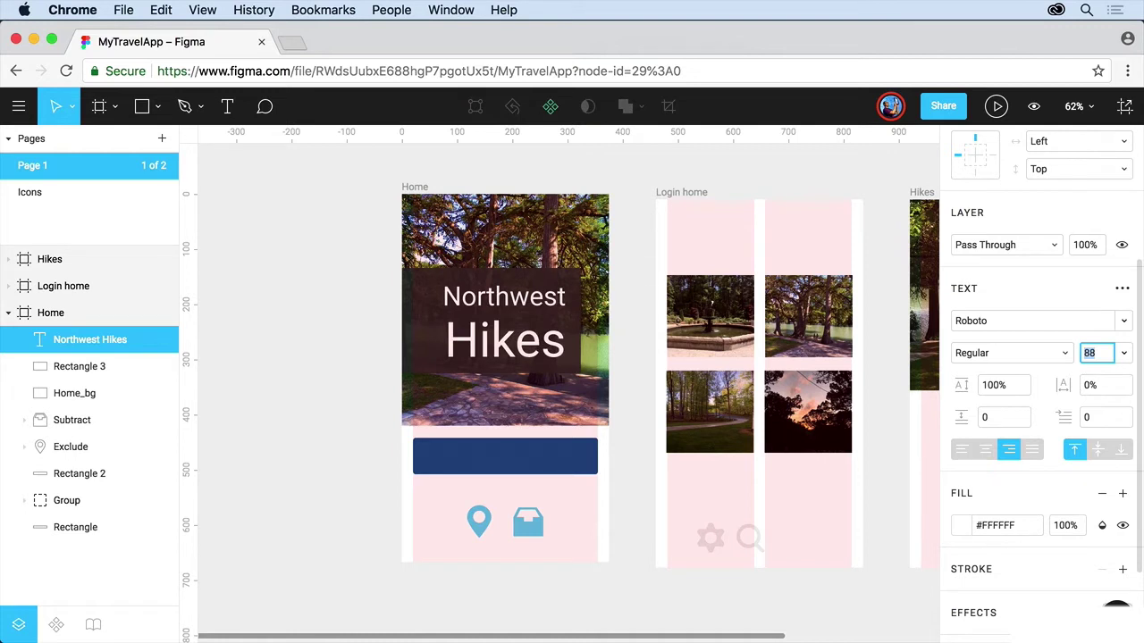
pyautogui.press('Up')
pyautogui.press('Up')
pyautogui.press('Up')
pyautogui.press('Up')
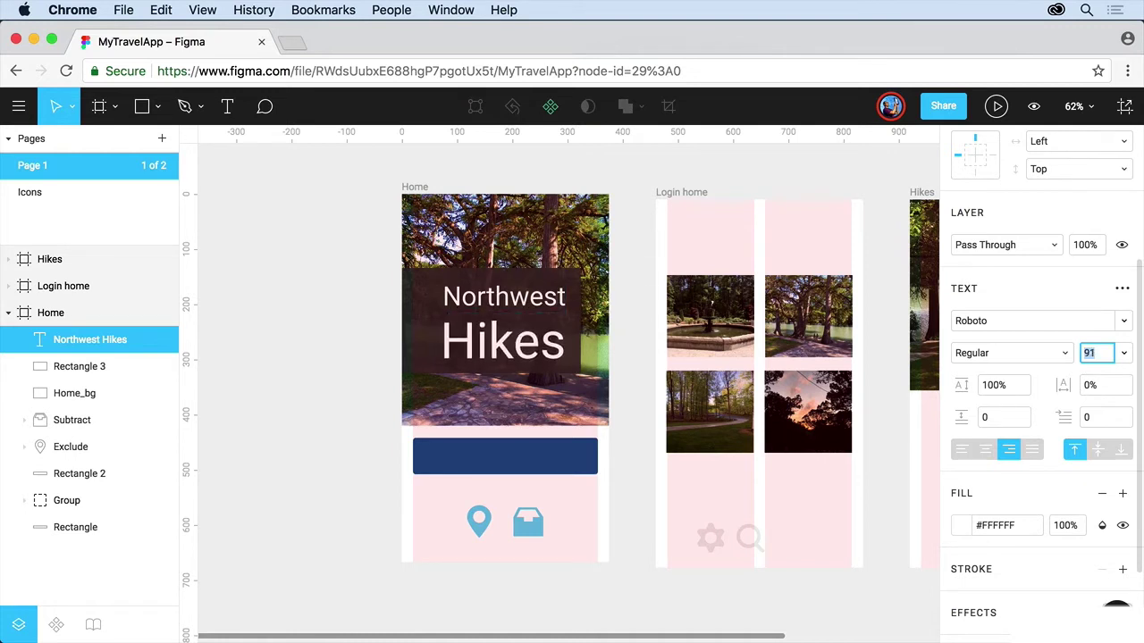
# - Tighten the whole heading's line height to about 69%
pyautogui.moveTo(444, 341); pyautogui.dragTo(565, 341)
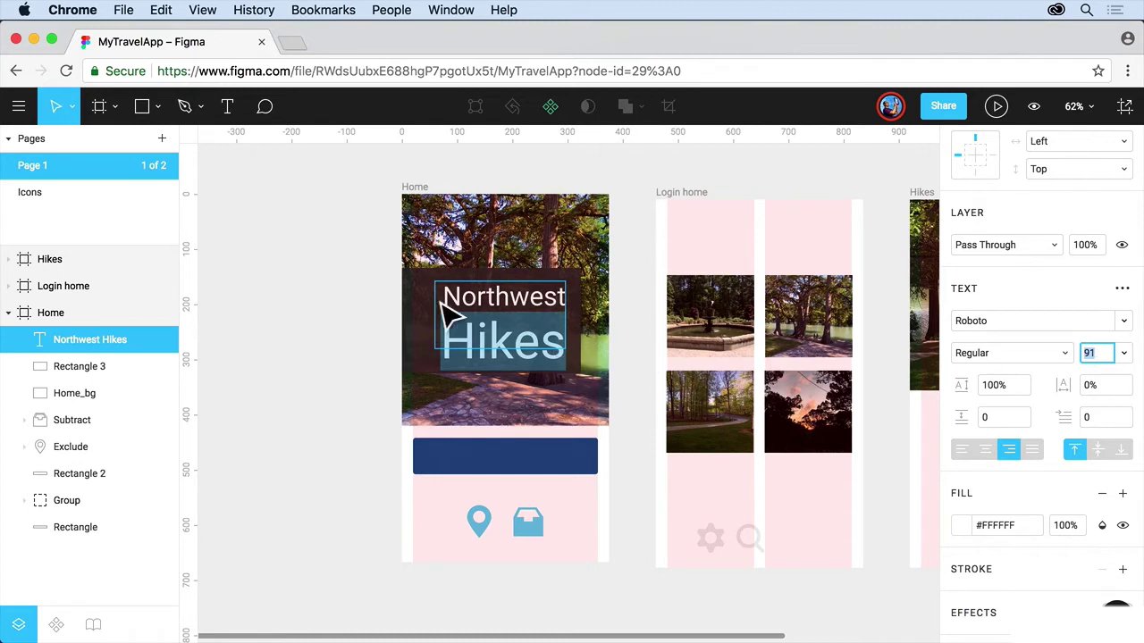
pyautogui.moveTo(440, 296); pyautogui.dragTo(605, 378)
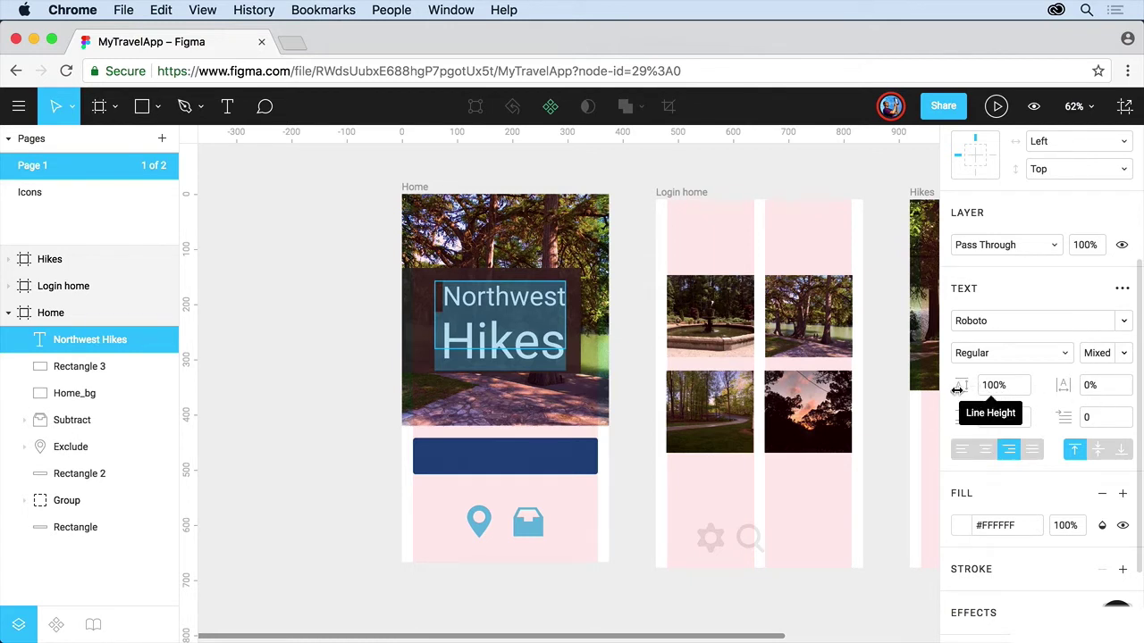
pyautogui.moveTo(961, 388); pyautogui.dragTo(902, 394)
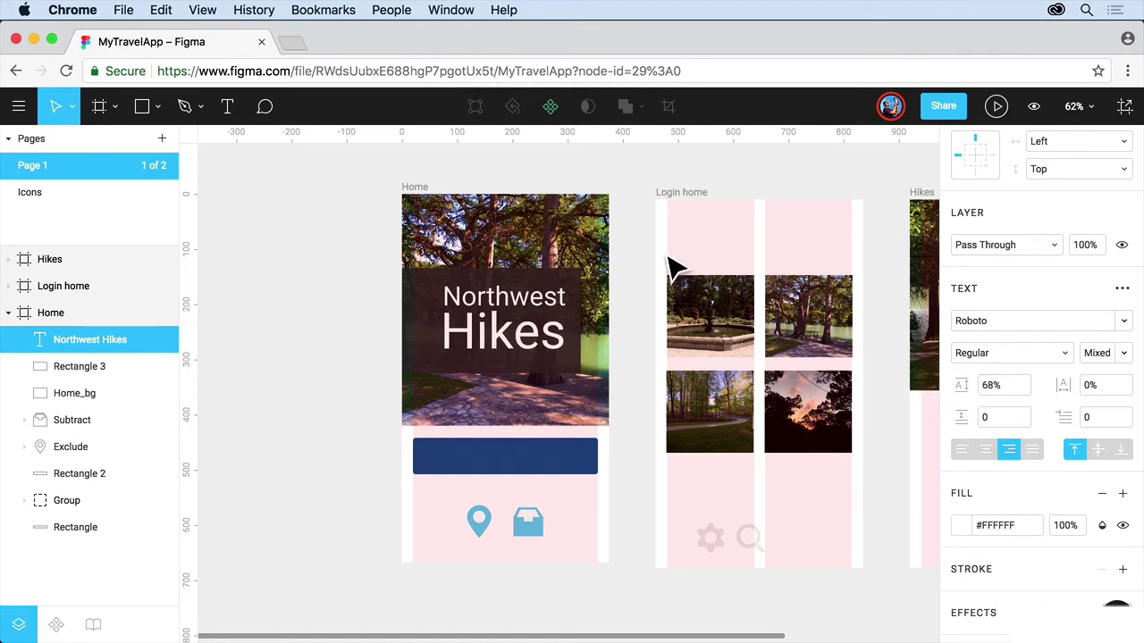
pyautogui.click(1121, 288)
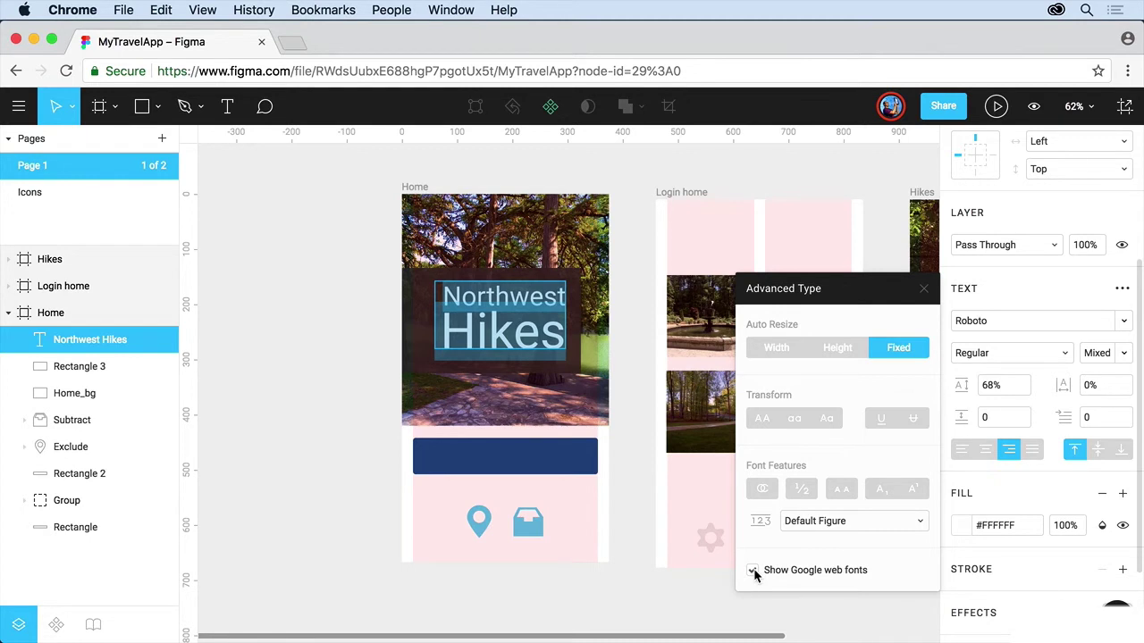
pyautogui.click(1001, 294)
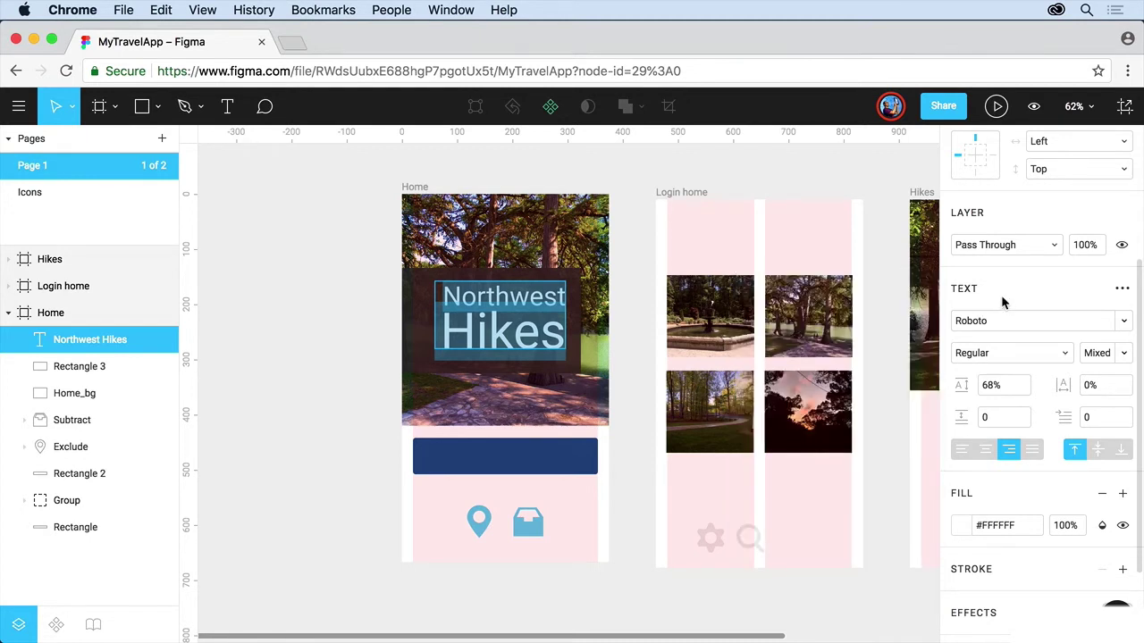
pyautogui.click(1123, 325)
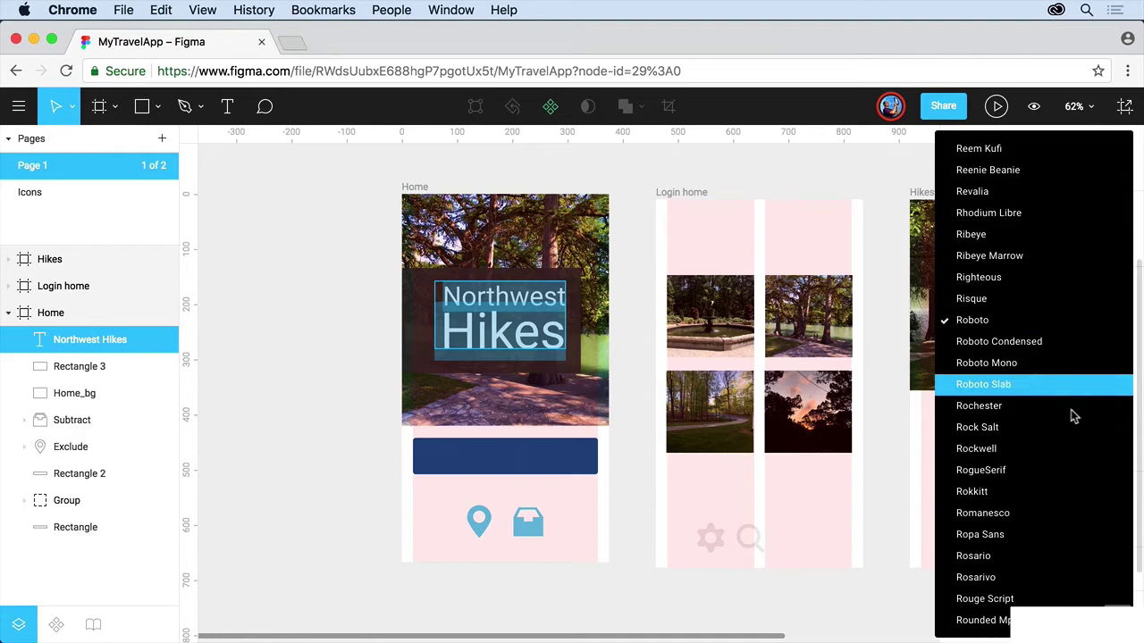
pyautogui.press('Escape')
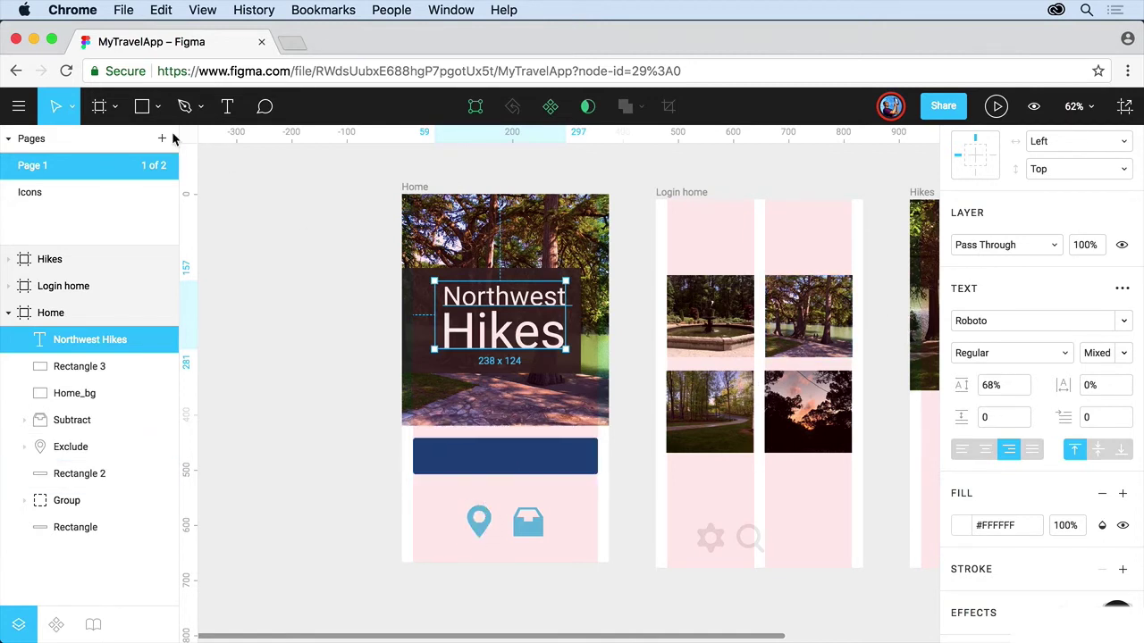
# - Add a centre-aligned 'Login' text layer on the blue bar
pyautogui.click(227, 107)
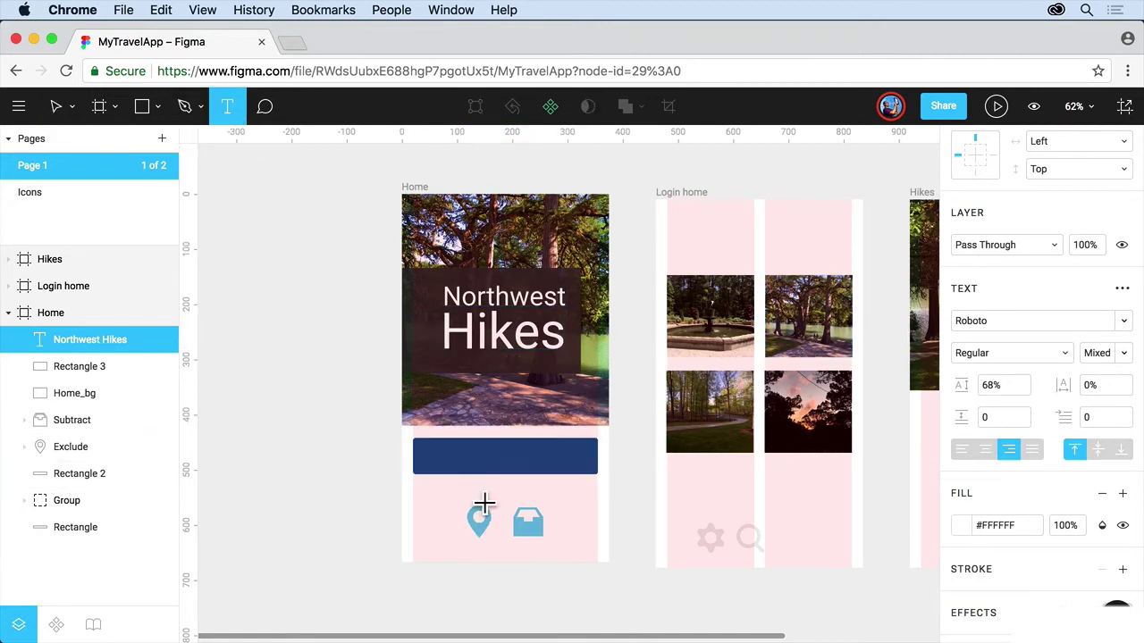
pyautogui.press('Return')
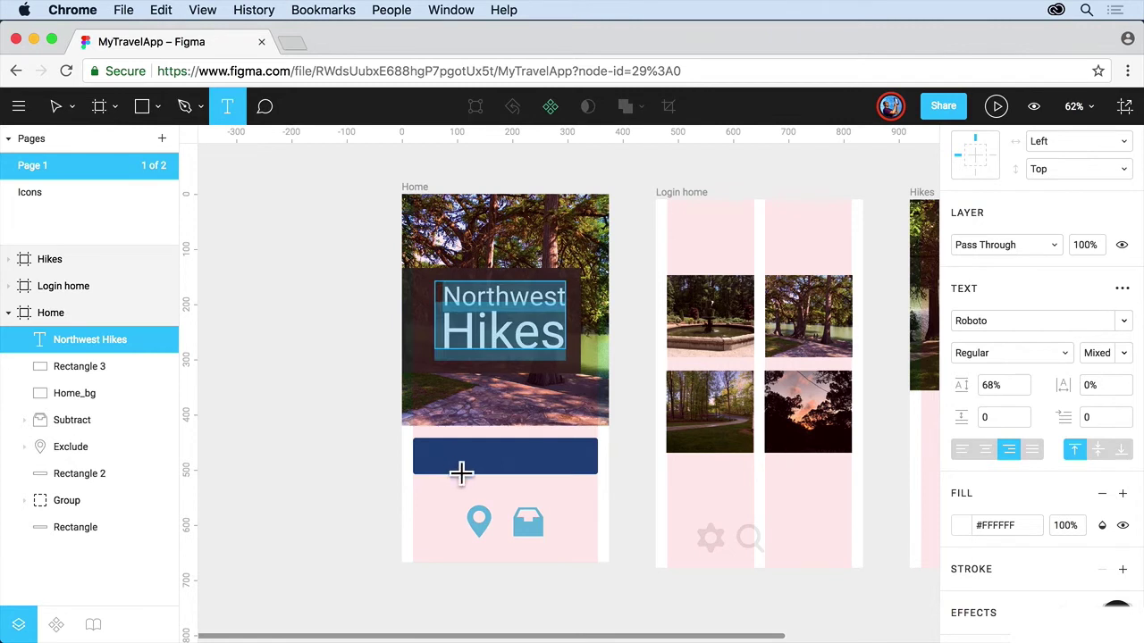
pyautogui.click(461, 473)
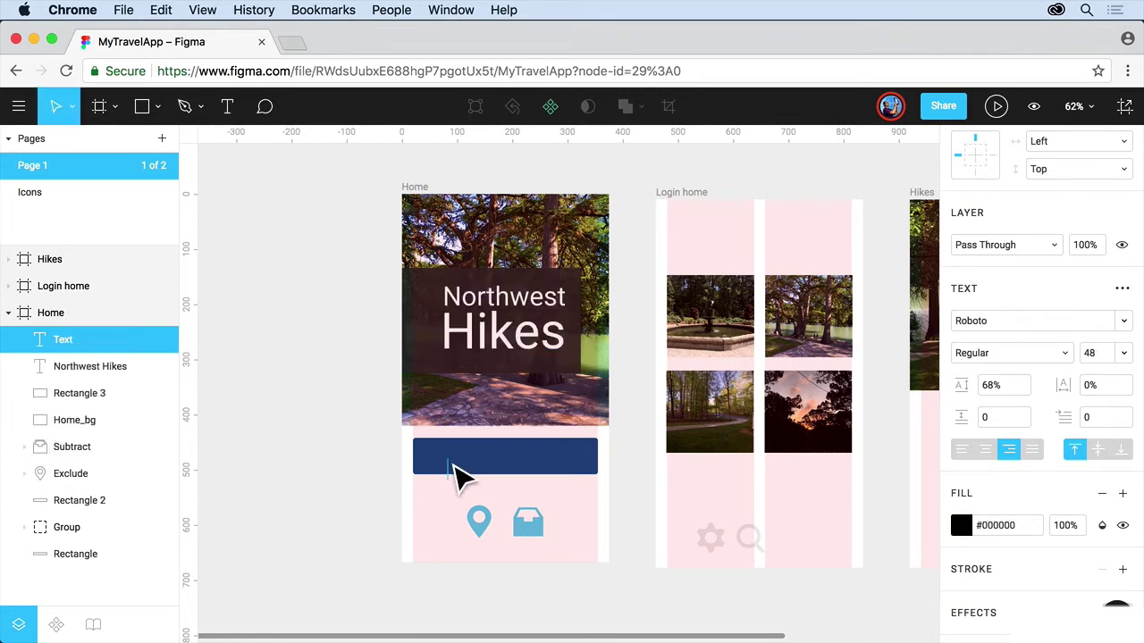
pyautogui.write('Login')
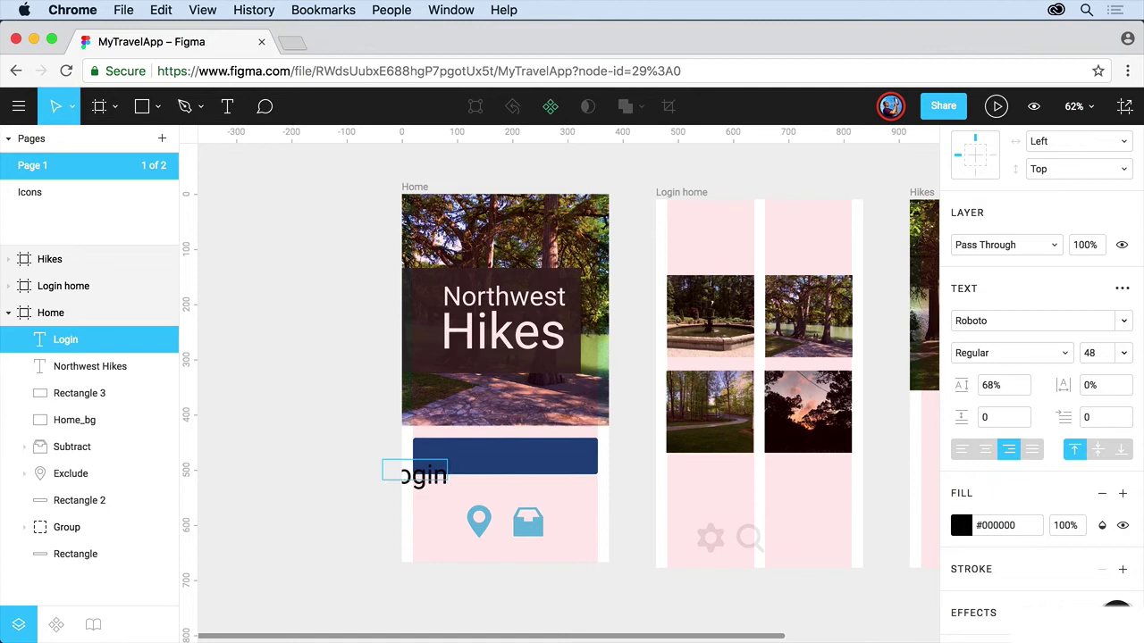
pyautogui.press('super+a')
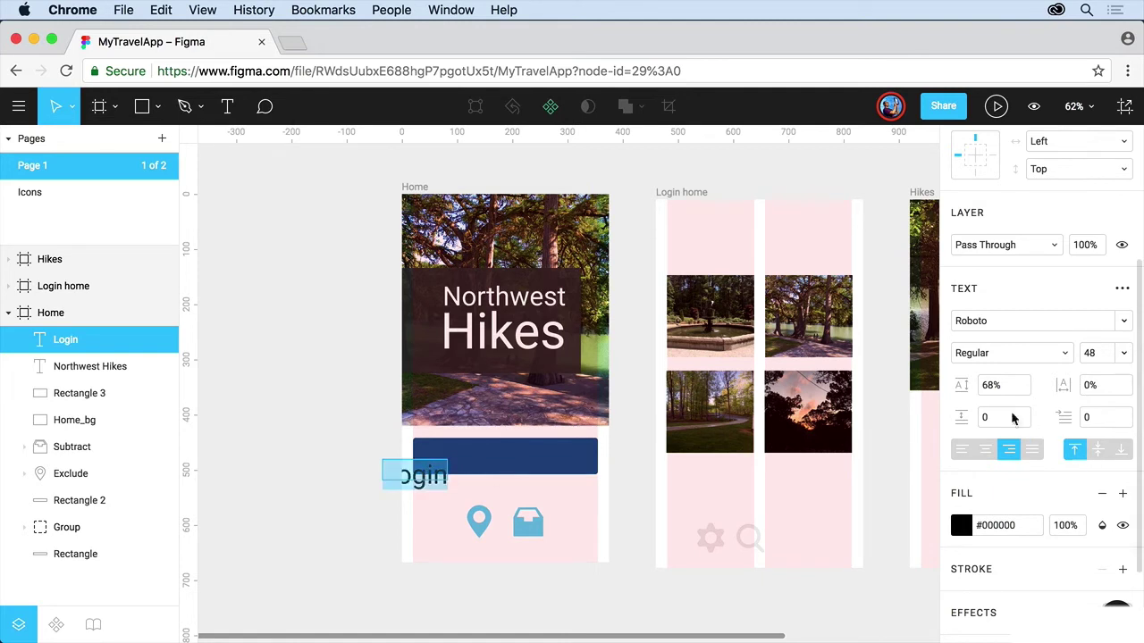
pyautogui.click(987, 450)
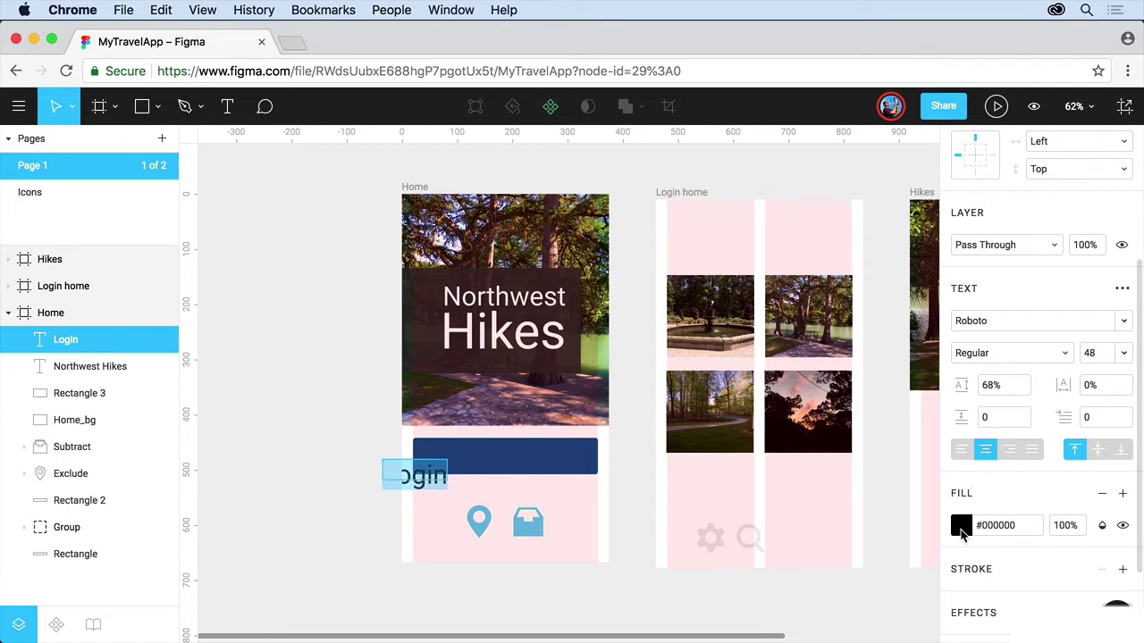
# - Make the Login text white #FFFFFF at font size 24
pyautogui.click(961, 526)
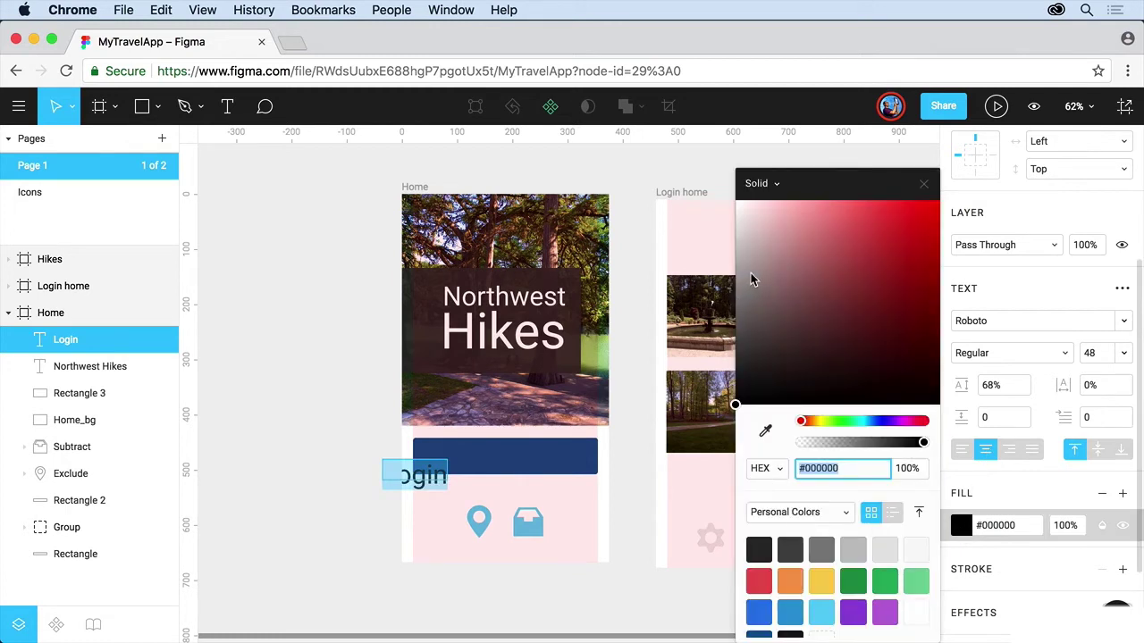
pyautogui.click(735, 204)
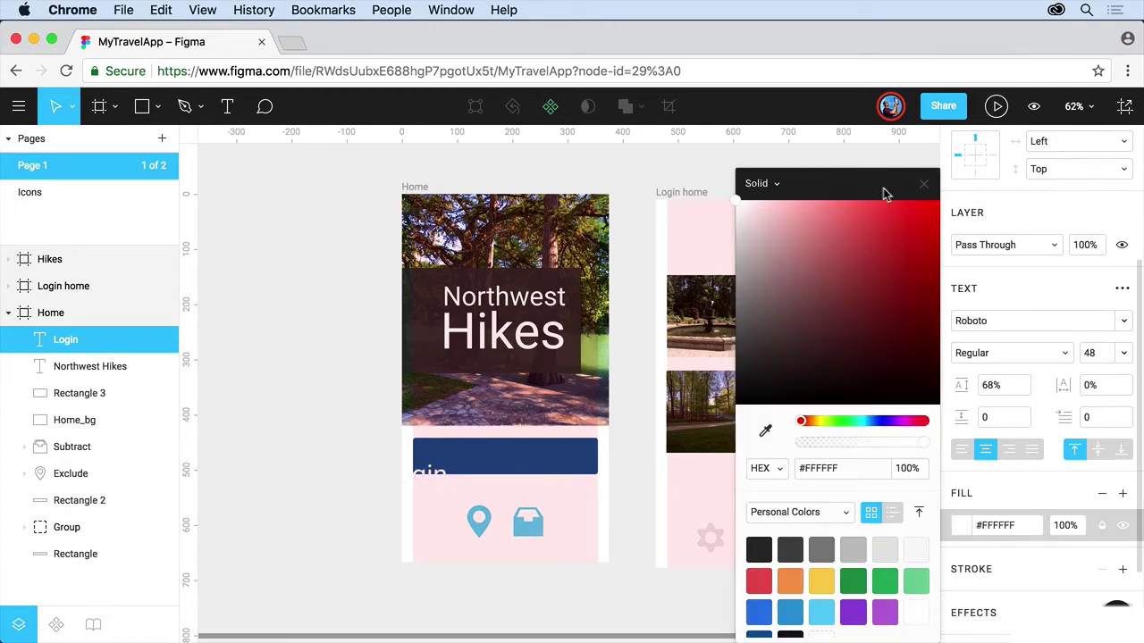
pyautogui.click(924, 183)
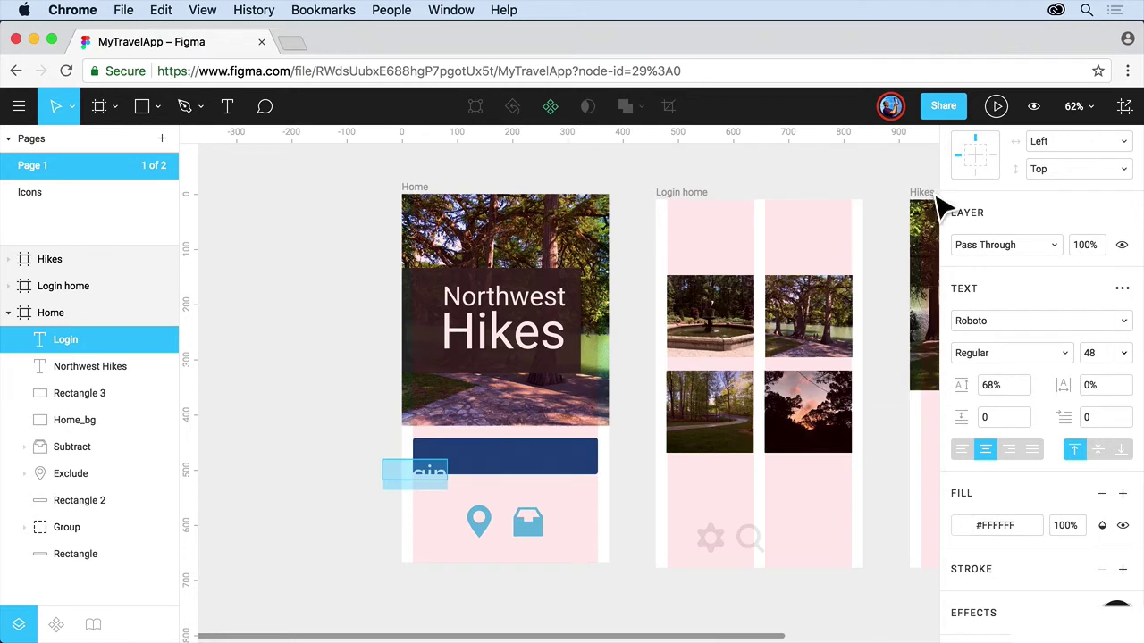
pyautogui.click(1110, 357)
pyautogui.write('24')
pyautogui.press('Return')
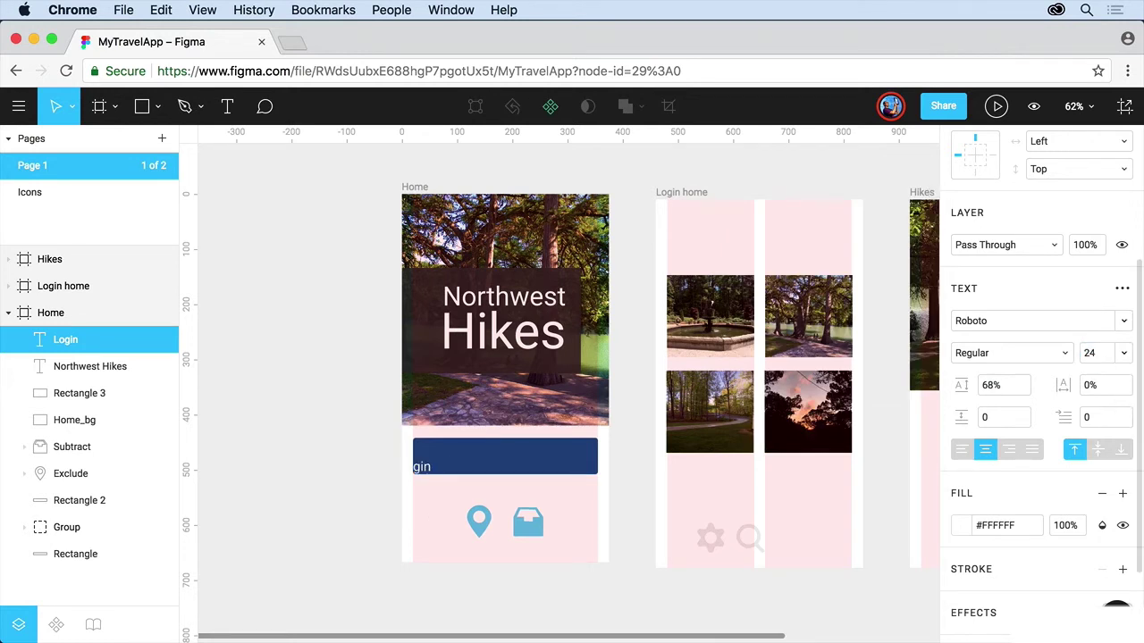
pyautogui.click(413, 466)
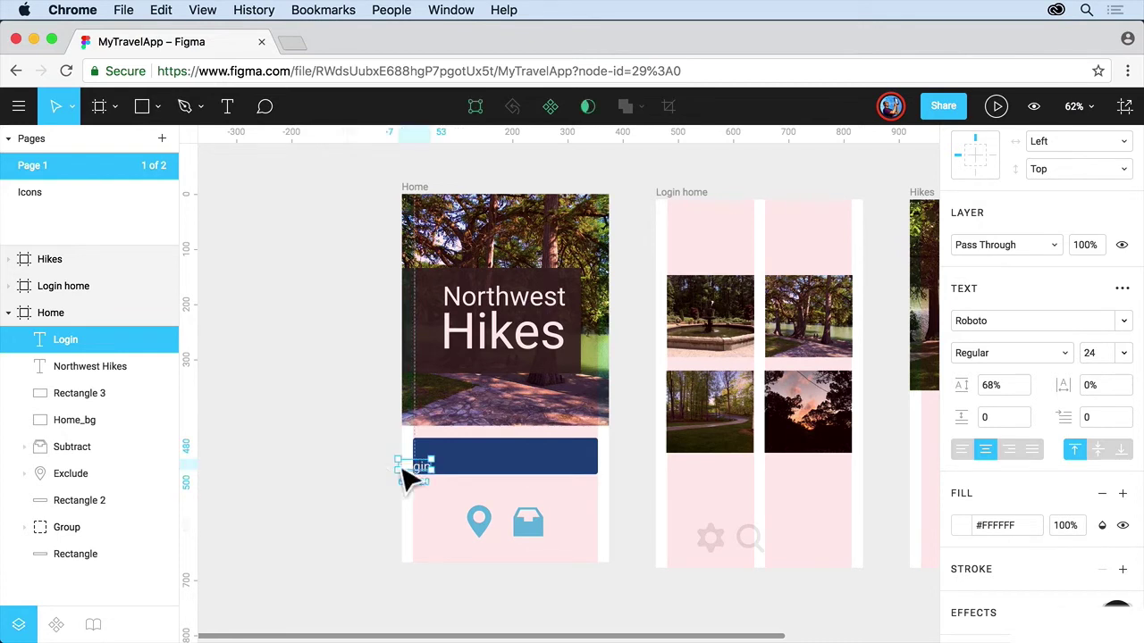
# - Move Login onto the blue bar and set its Auto Resize to Width
pyautogui.moveTo(434, 485); pyautogui.dragTo(512, 462)
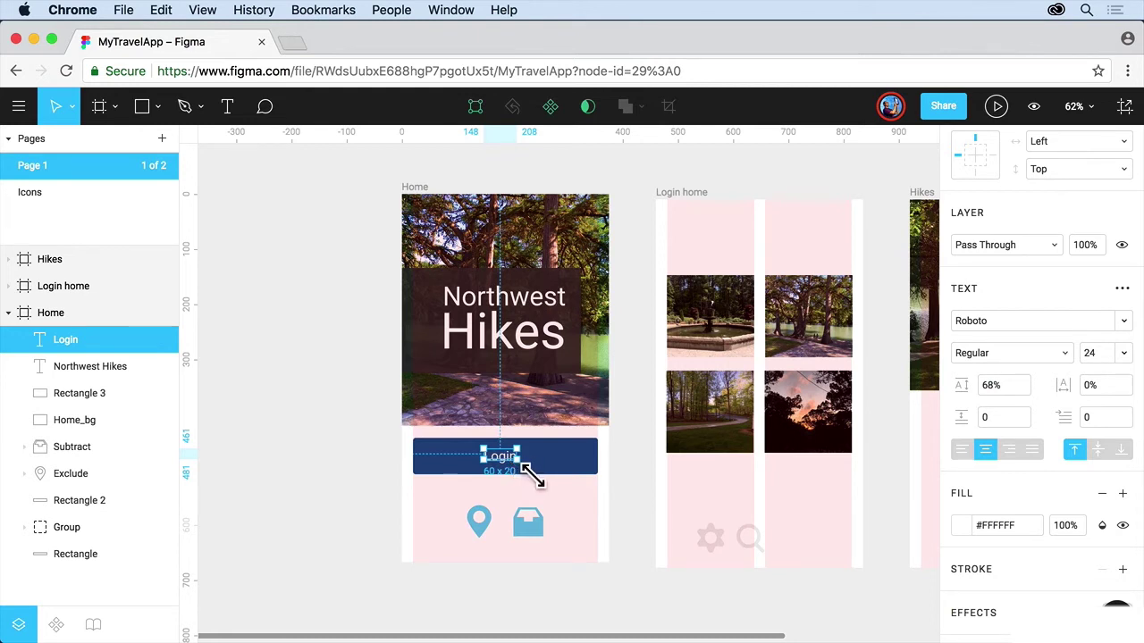
pyautogui.moveTo(527, 472); pyautogui.dragTo(597, 476)
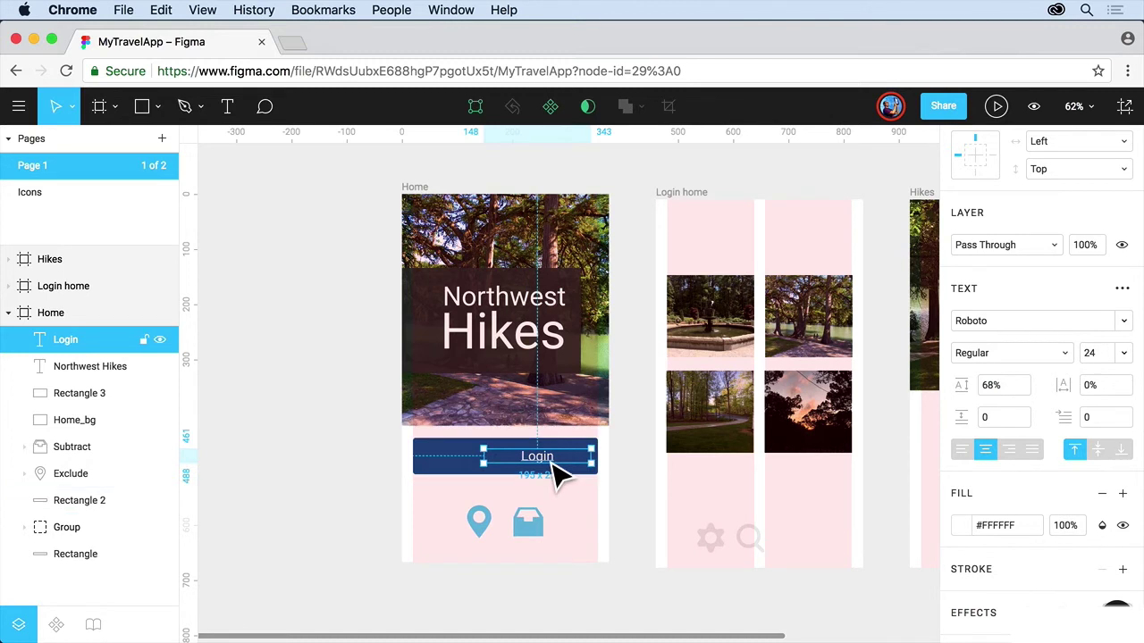
pyautogui.click(1122, 291)
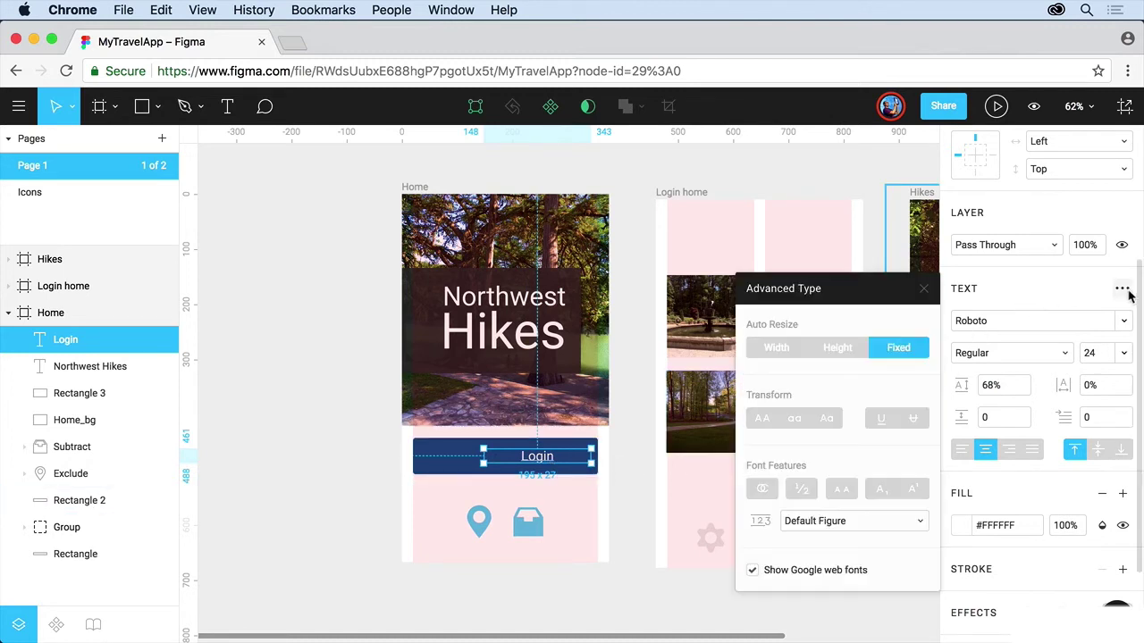
pyautogui.click(831, 351)
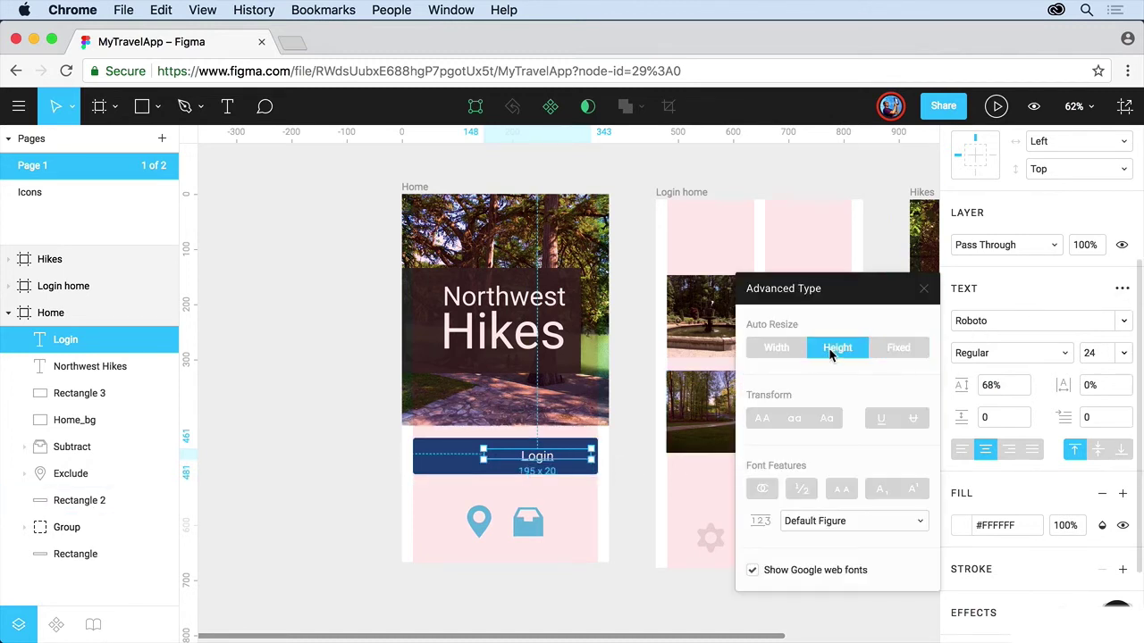
pyautogui.click(786, 349)
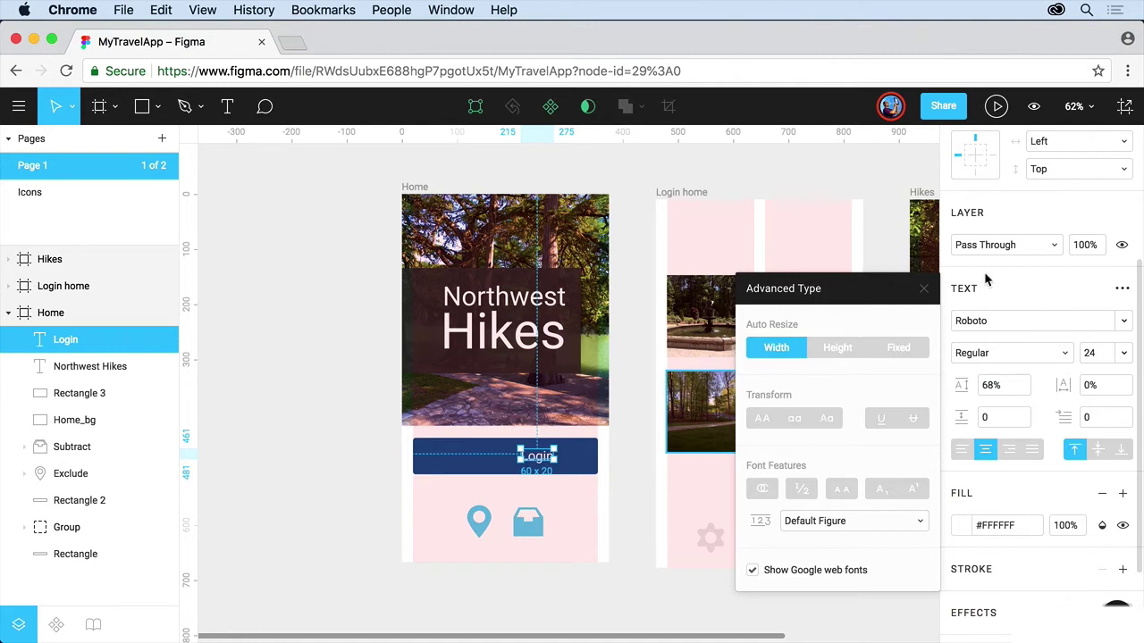
pyautogui.click(923, 288)
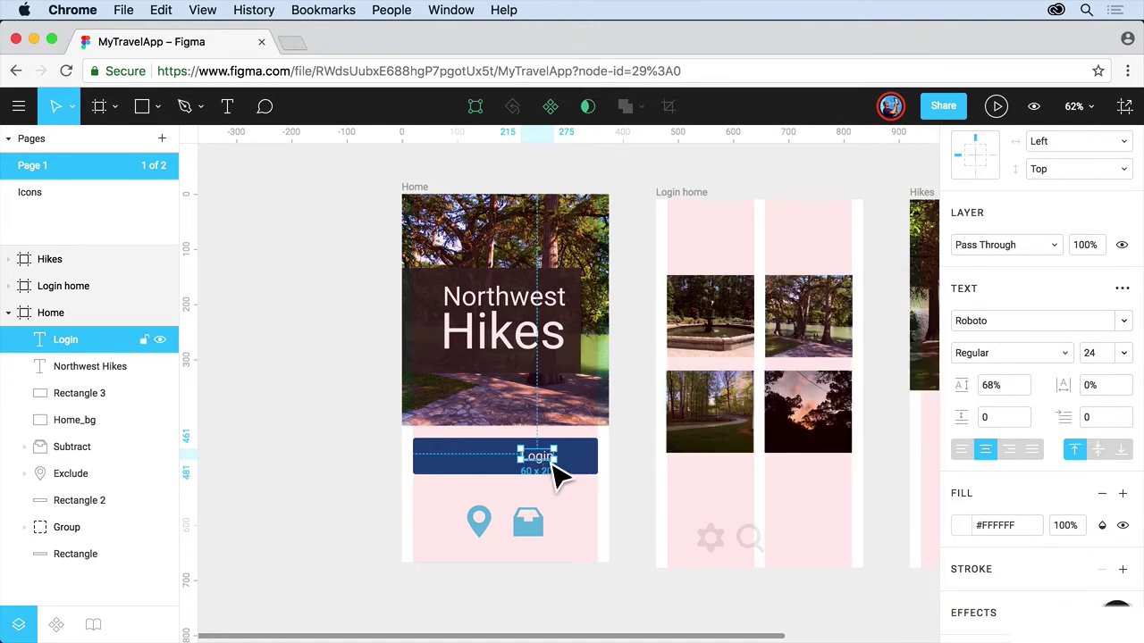
# - Centre Login horizontally on the blue bar and group both as Group 2
pyautogui.keyDown('shift'); pyautogui.click(585, 474); pyautogui.keyUp('shift')
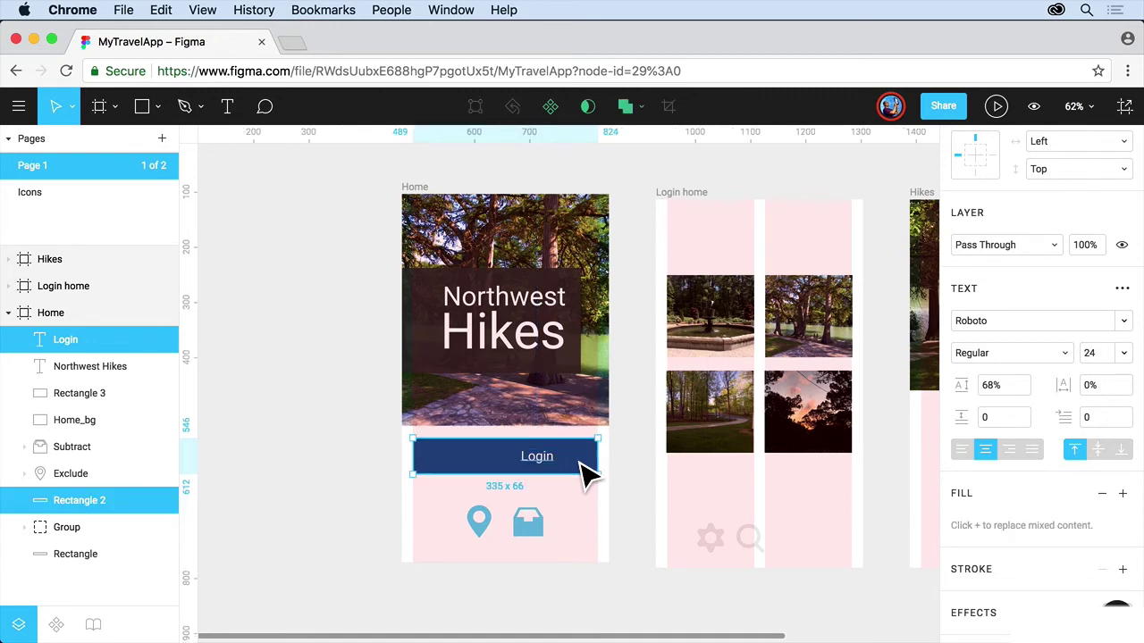
pyautogui.scroll(5, 1105, 259)
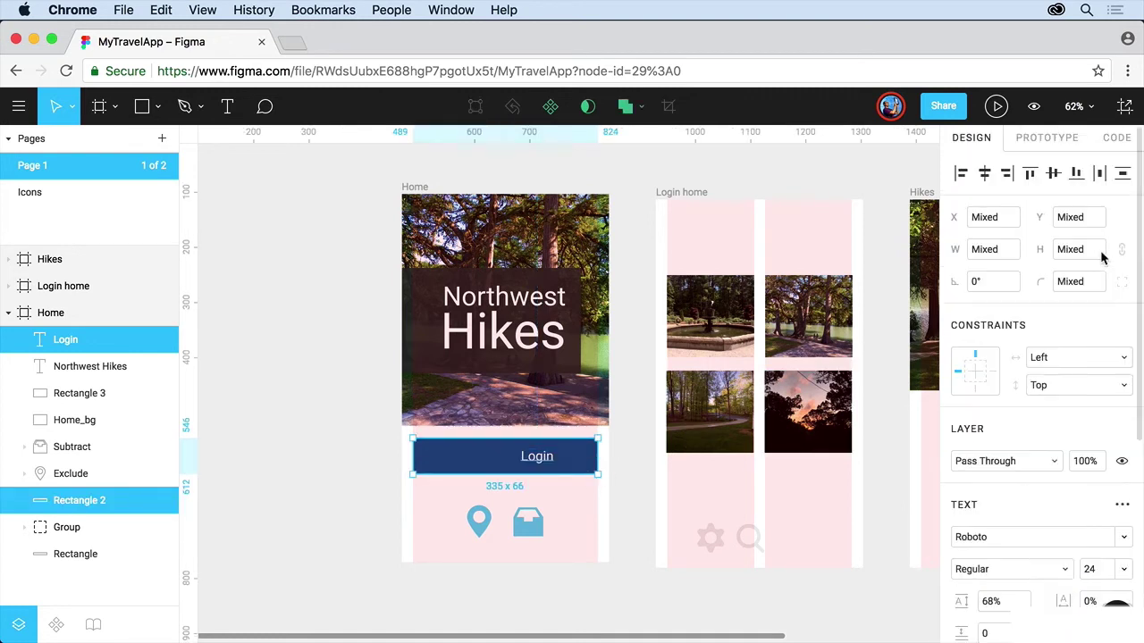
pyautogui.click(983, 175)
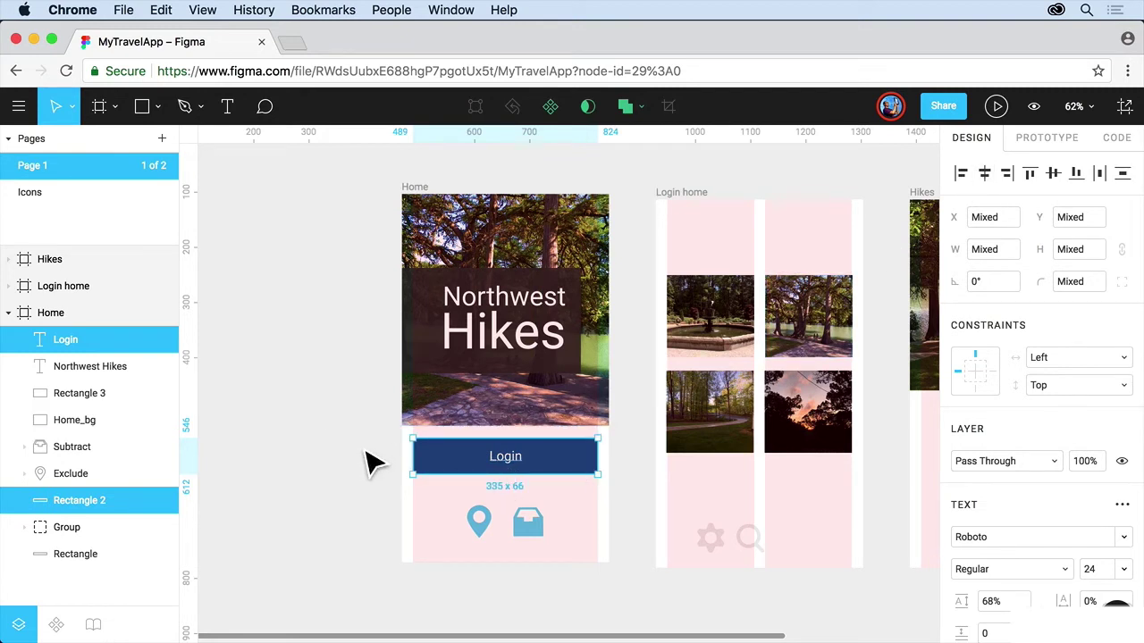
pyautogui.rightClick(482, 466)
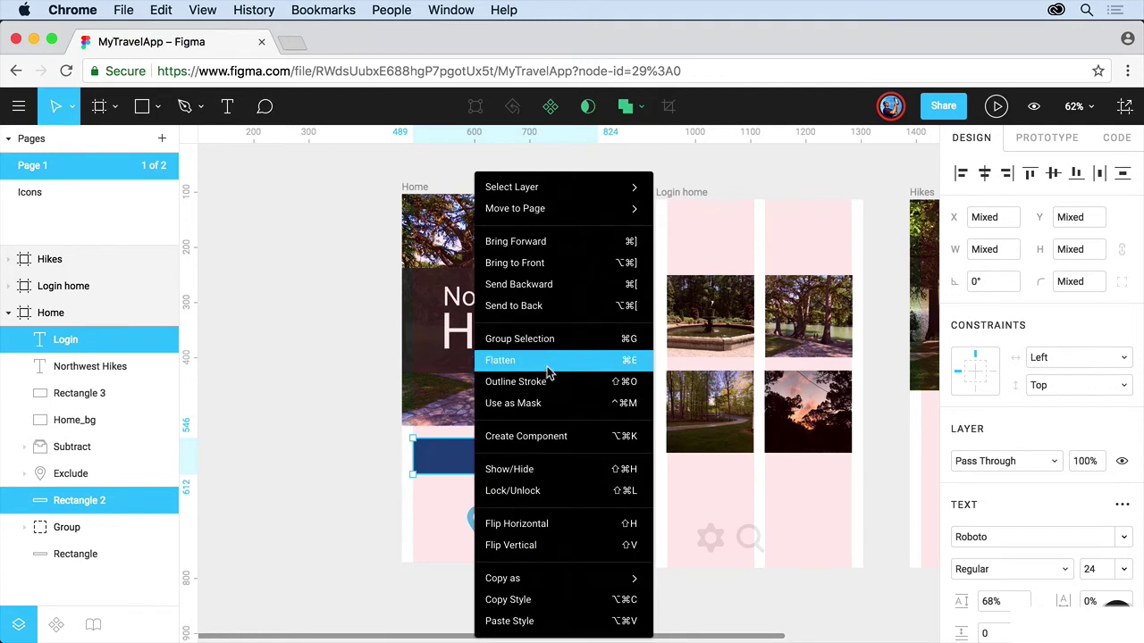
pyautogui.click(576, 340)
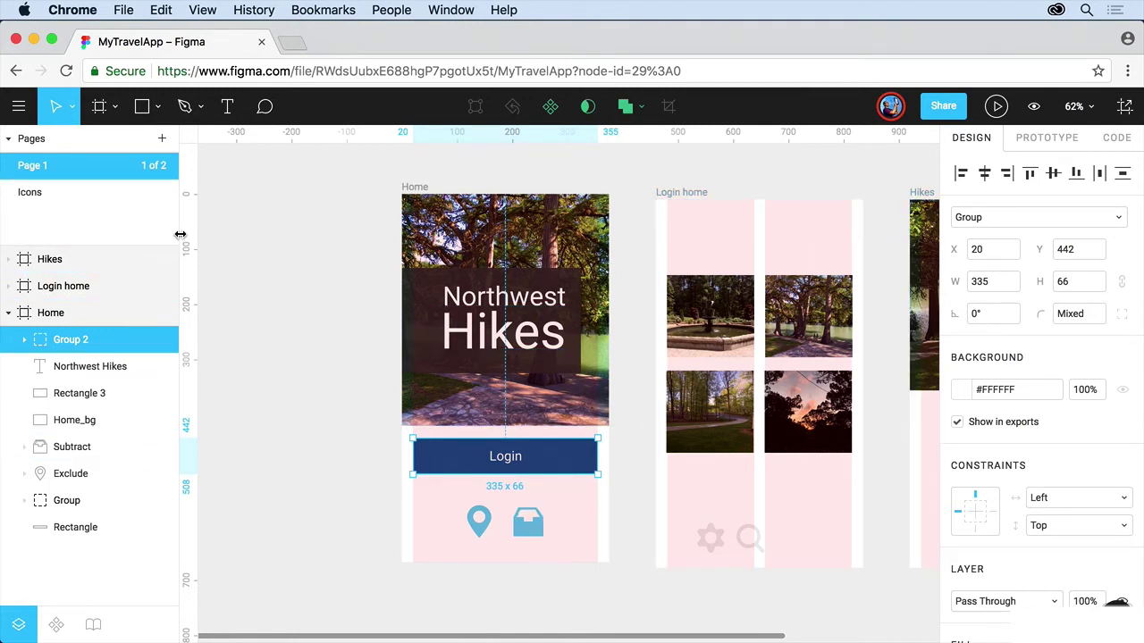
pyautogui.moveTo(177, 236); pyautogui.dragTo(148, 235)
pyautogui.click(18, 106)
pyautogui.moveTo(56, 267)
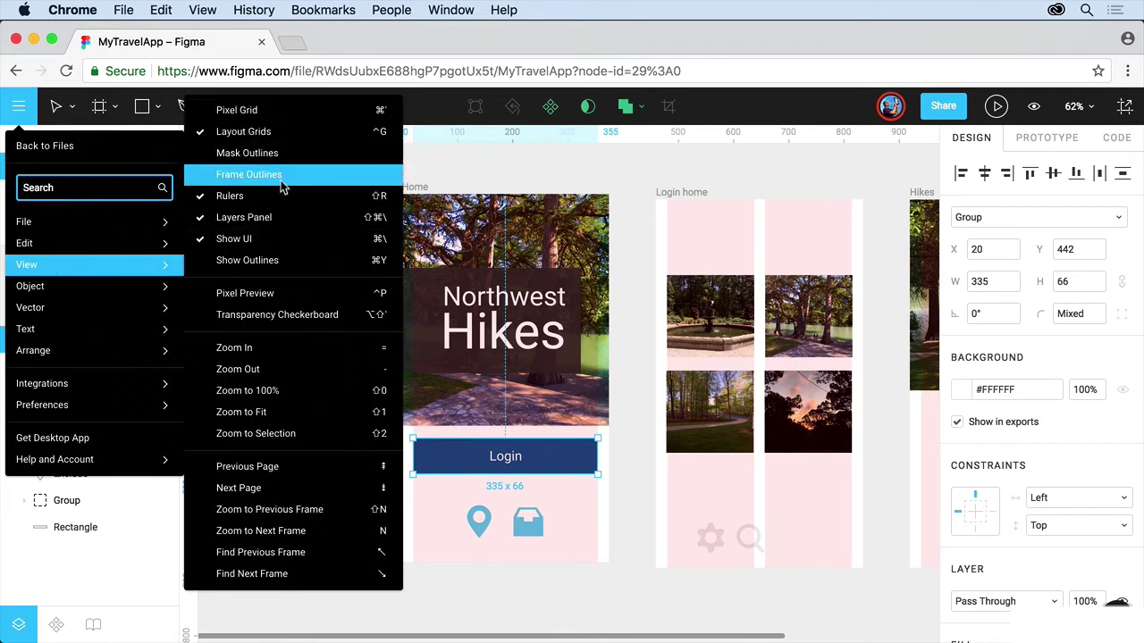
pyautogui.click(435, 164)
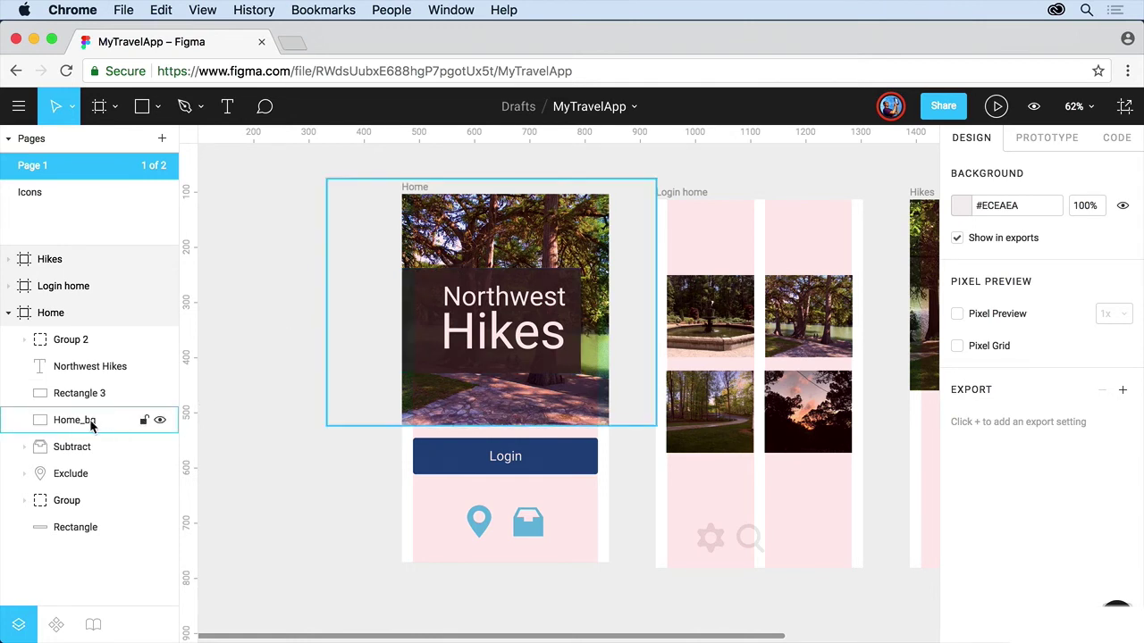
# - Move Home_bg below Rectangle so the 375×40 #1E1E1E status bar shows above the photo
pyautogui.moveTo(104, 417); pyautogui.dragTo(100, 530)
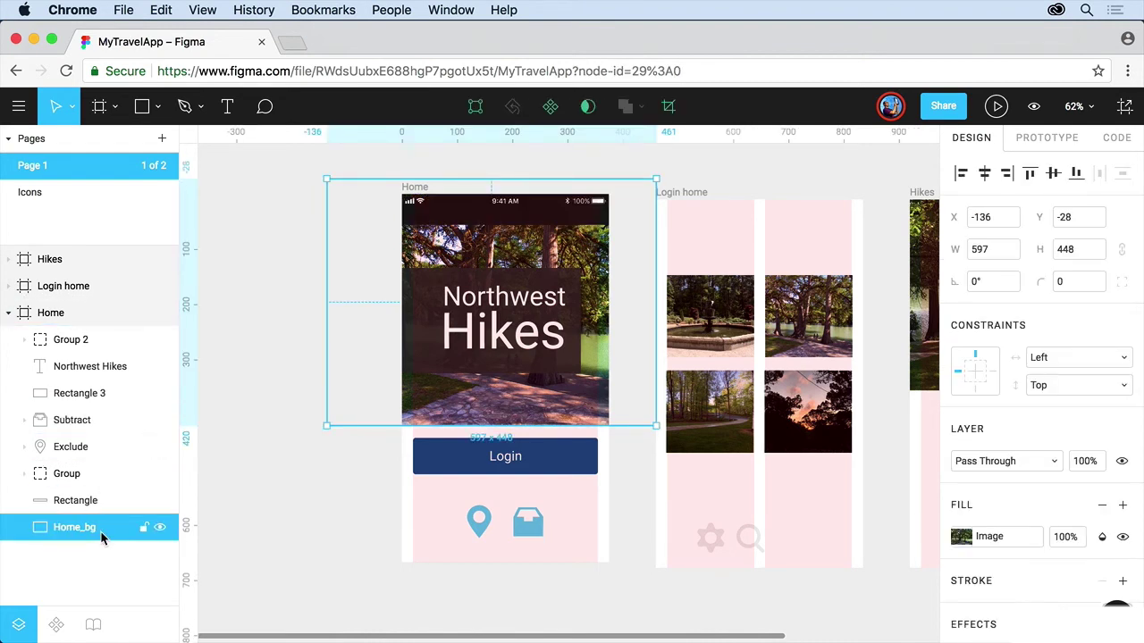
pyautogui.click(473, 237)
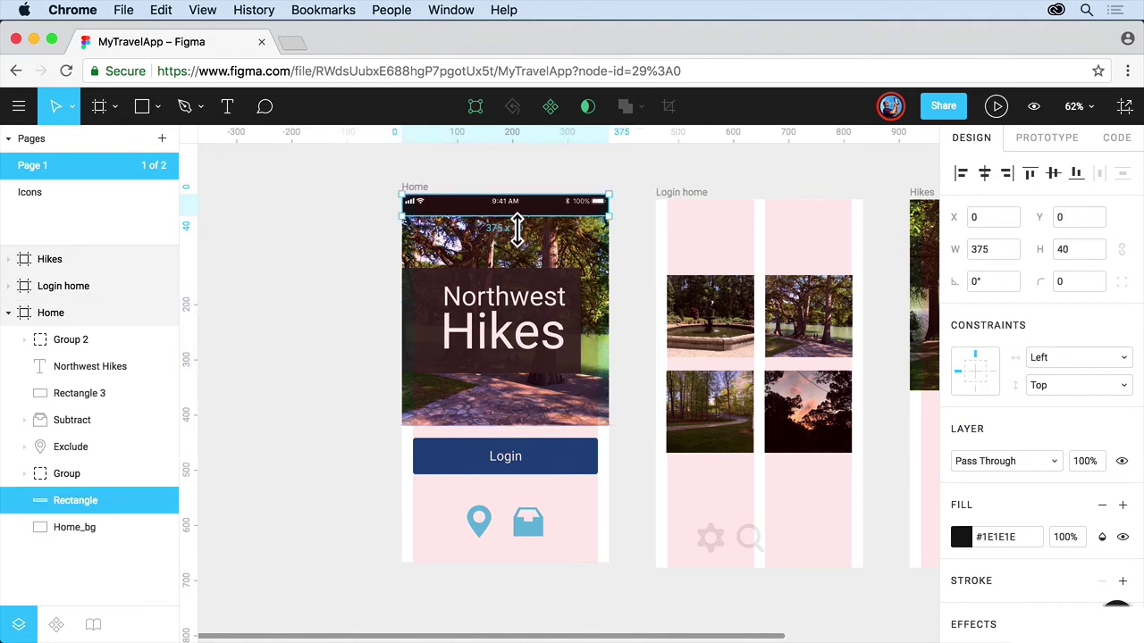
pyautogui.click(342, 240)
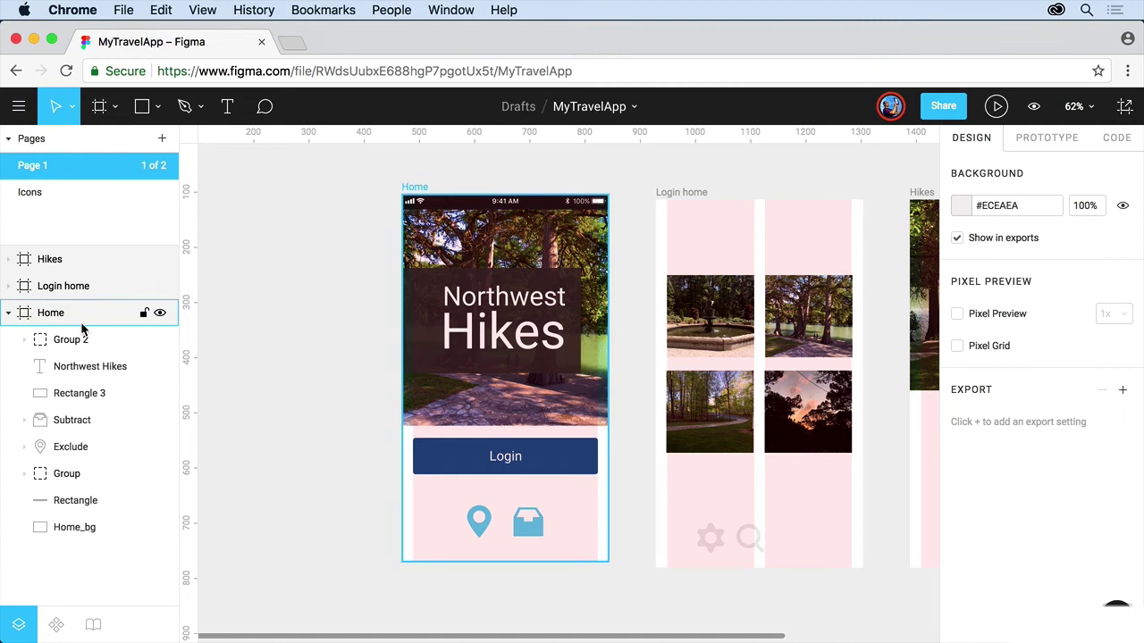
pyautogui.click(143, 314)
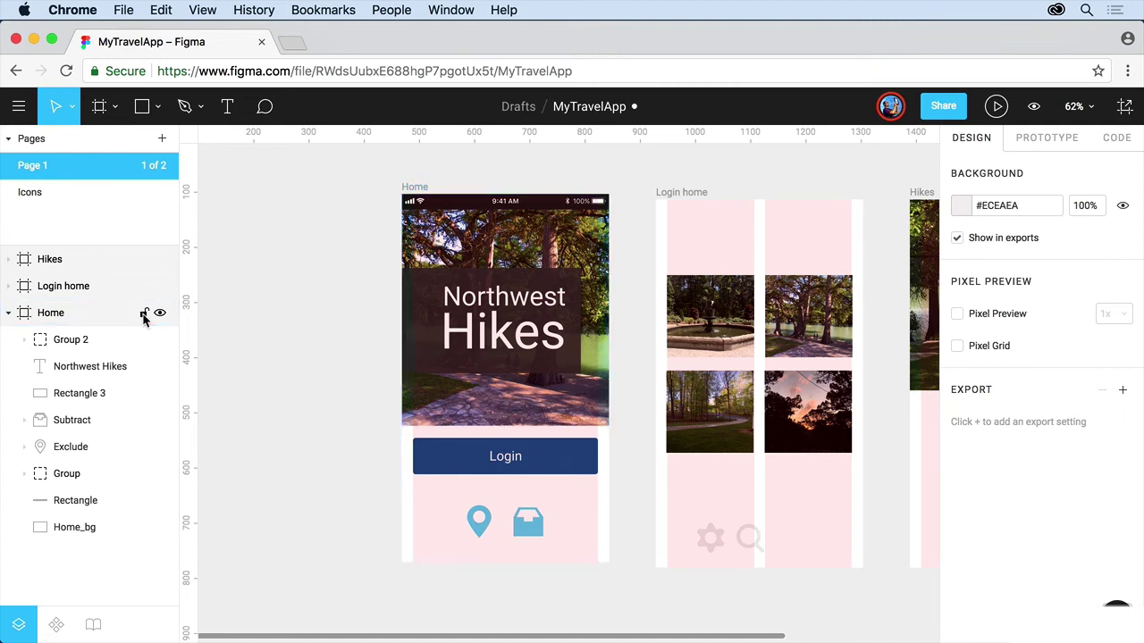
pyautogui.click(143, 342)
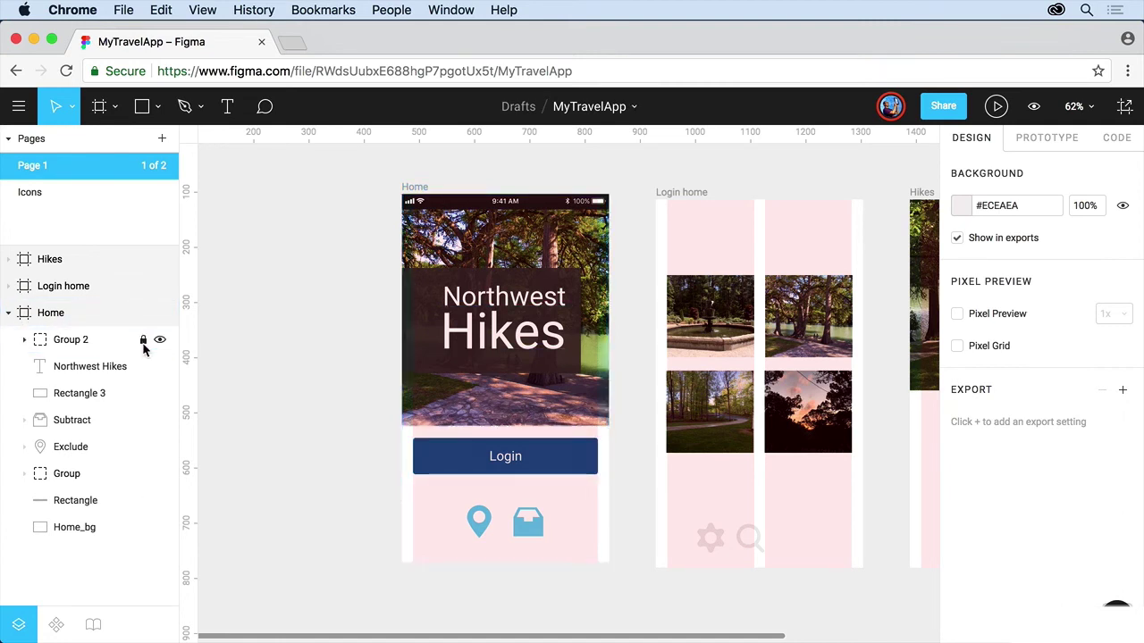
pyautogui.click(161, 340)
pyautogui.click(161, 340)
pyautogui.doubleClick(77, 340)
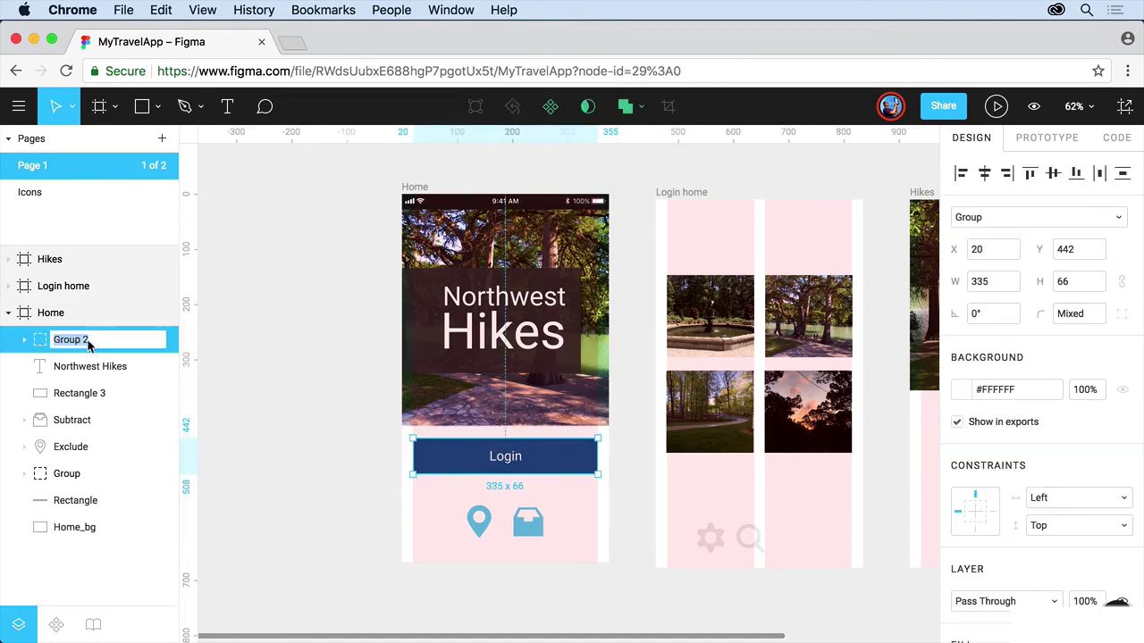
pyautogui.click(24, 340)
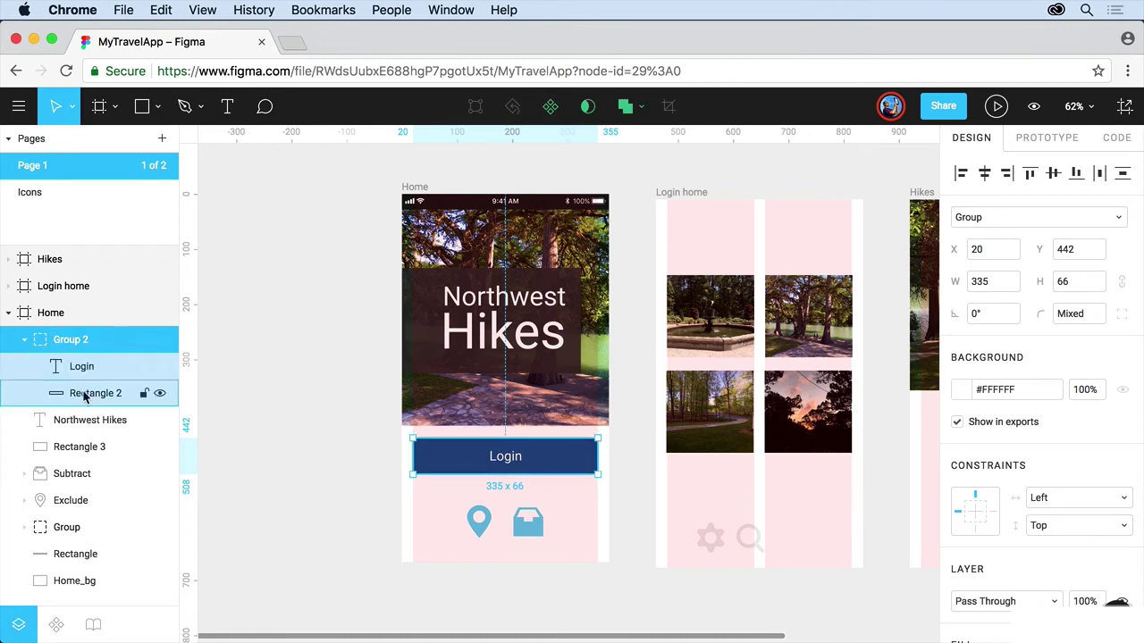
pyautogui.click(25, 341)
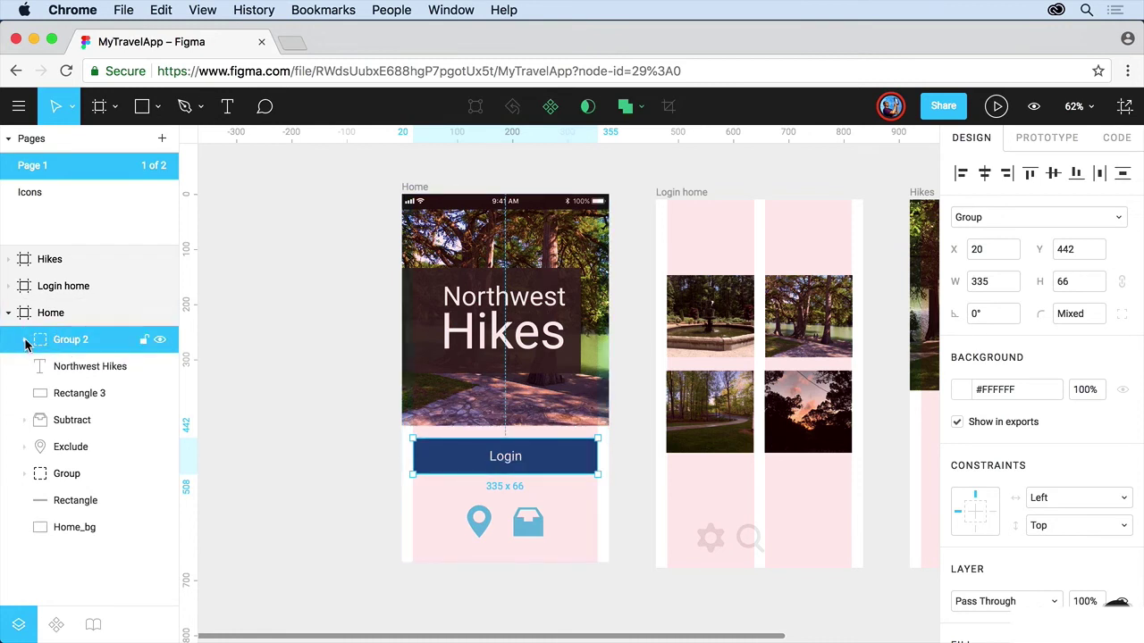
pyautogui.click(7, 287)
pyautogui.click(7, 287)
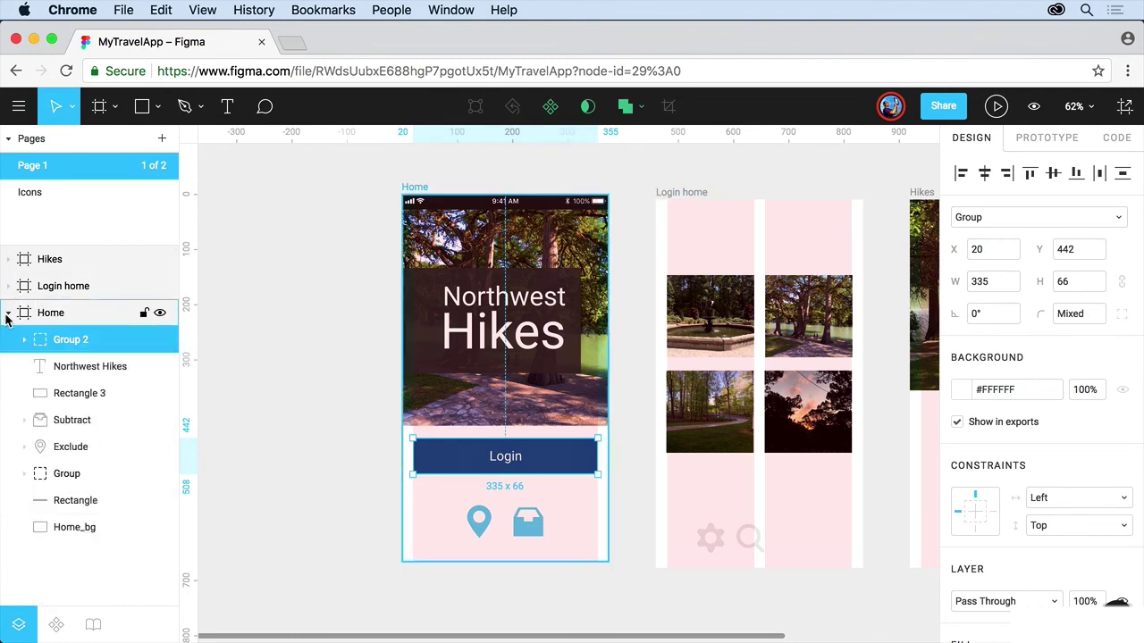
pyautogui.click(7, 312)
pyautogui.click(7, 313)
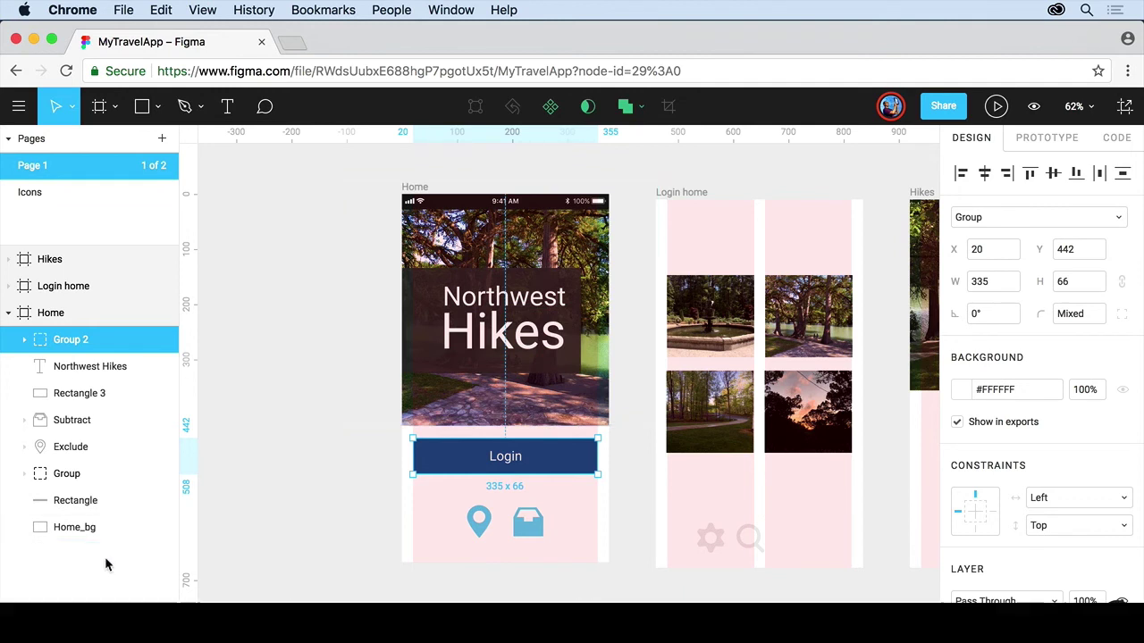
pyautogui.doubleClick(44, 427)
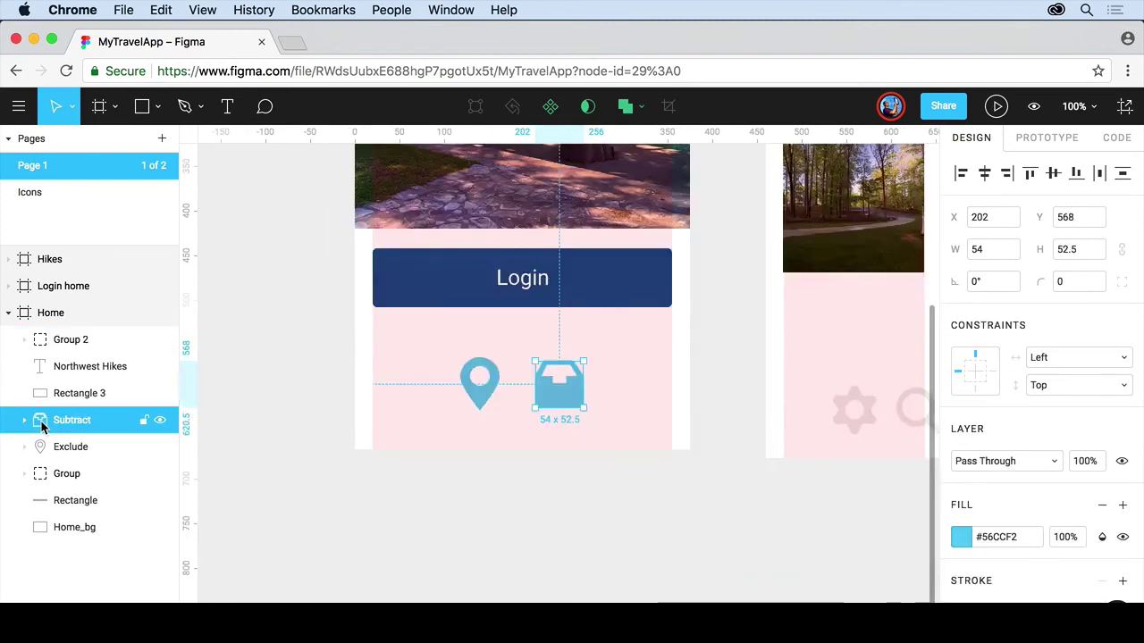
pyautogui.doubleClick(41, 398)
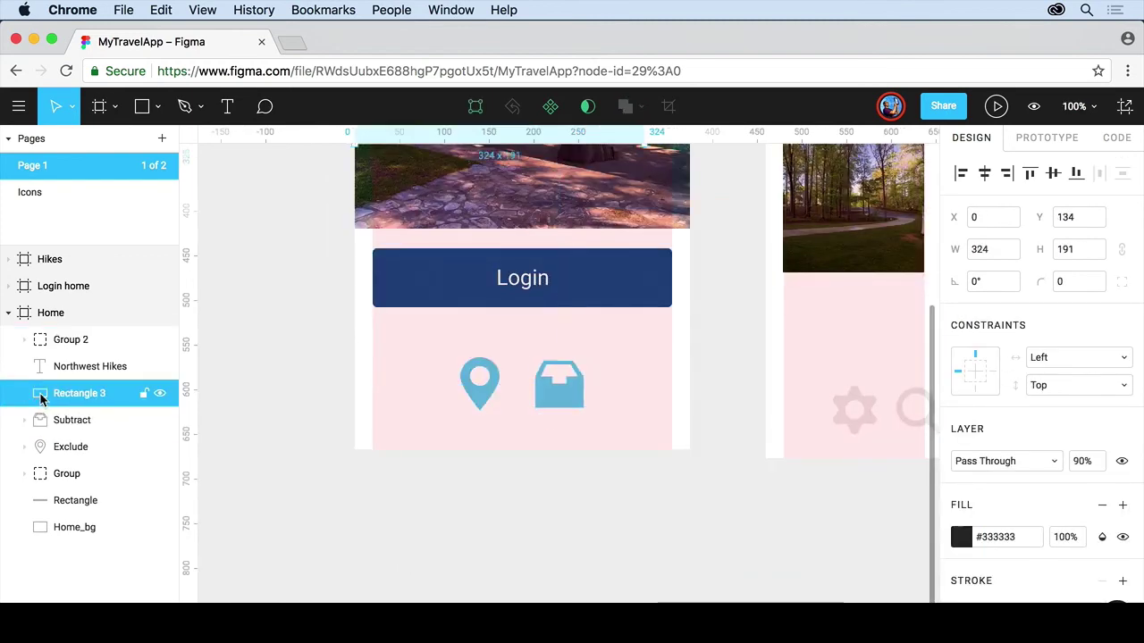
pyautogui.doubleClick(41, 366)
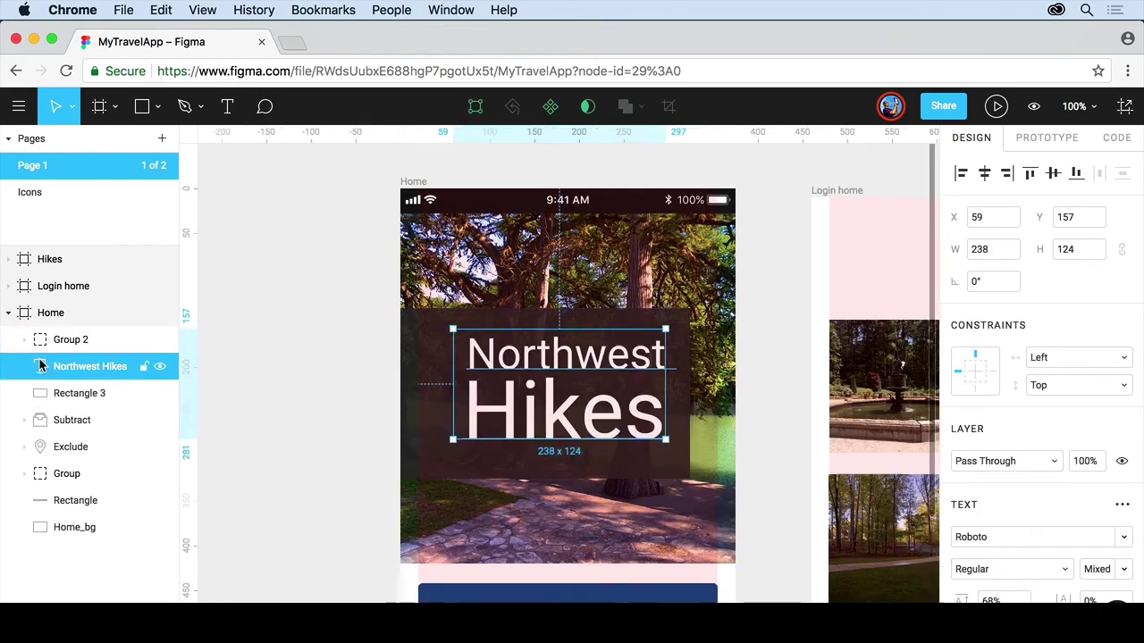
pyautogui.doubleClick(39, 346)
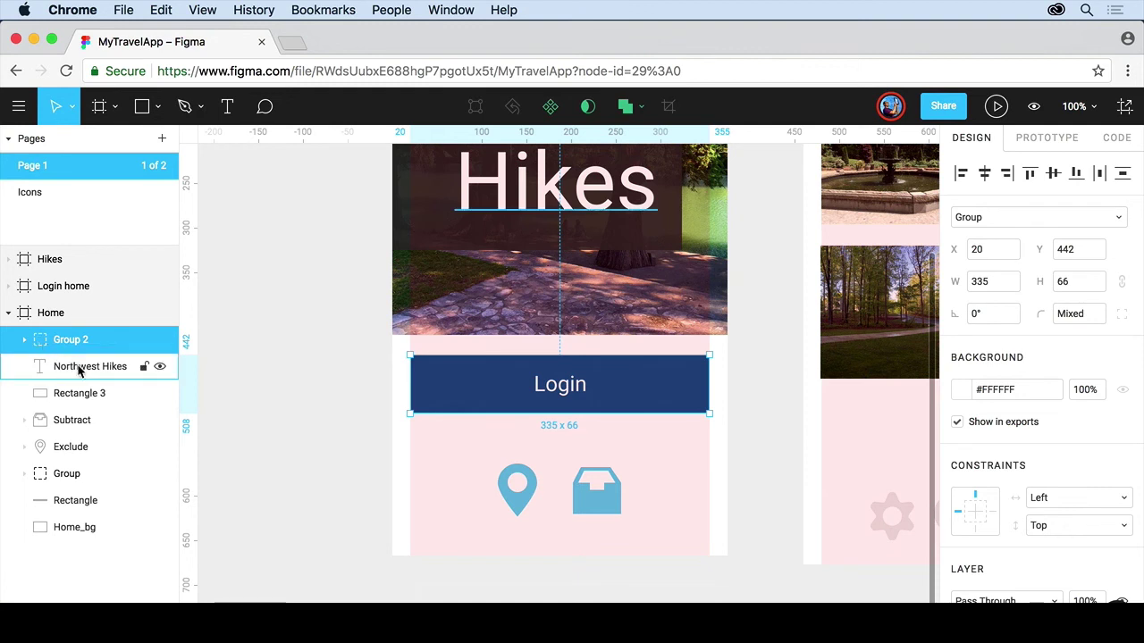
pyautogui.click(80, 372)
pyautogui.moveTo(79, 372); pyautogui.dragTo(83, 391)
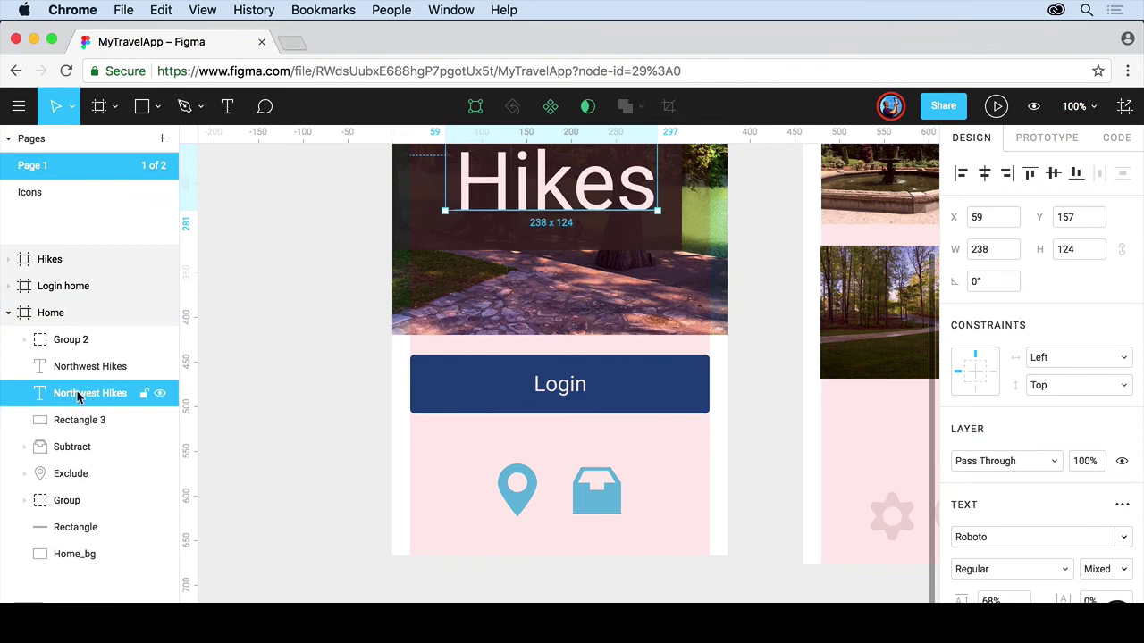
pyautogui.rightClick(79, 398)
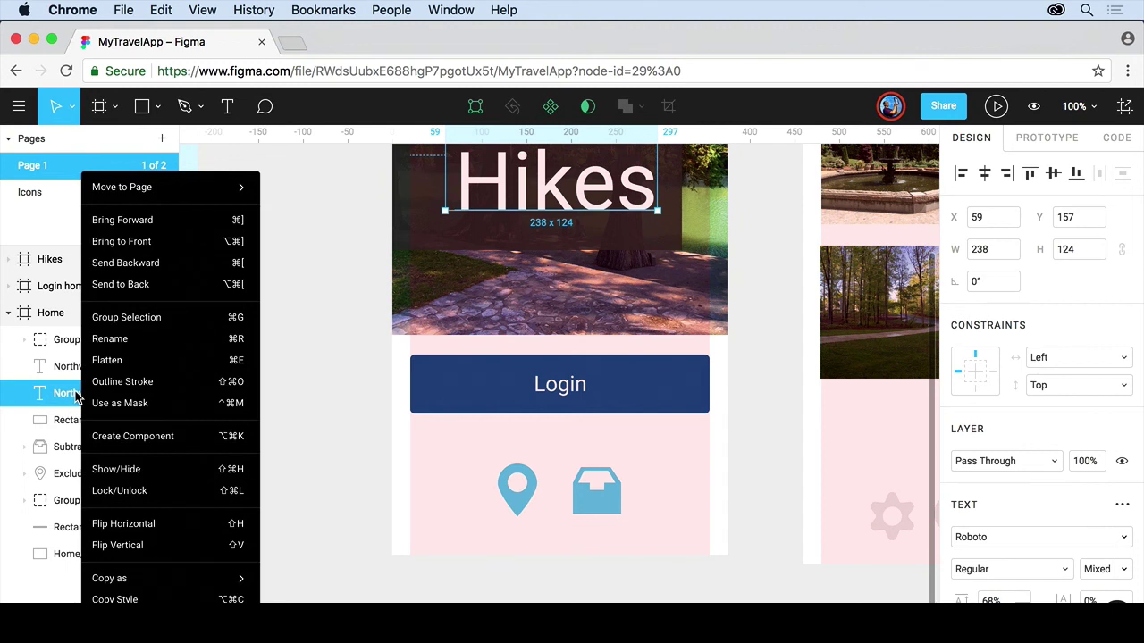
pyautogui.press('Escape')
pyautogui.press('Delete')
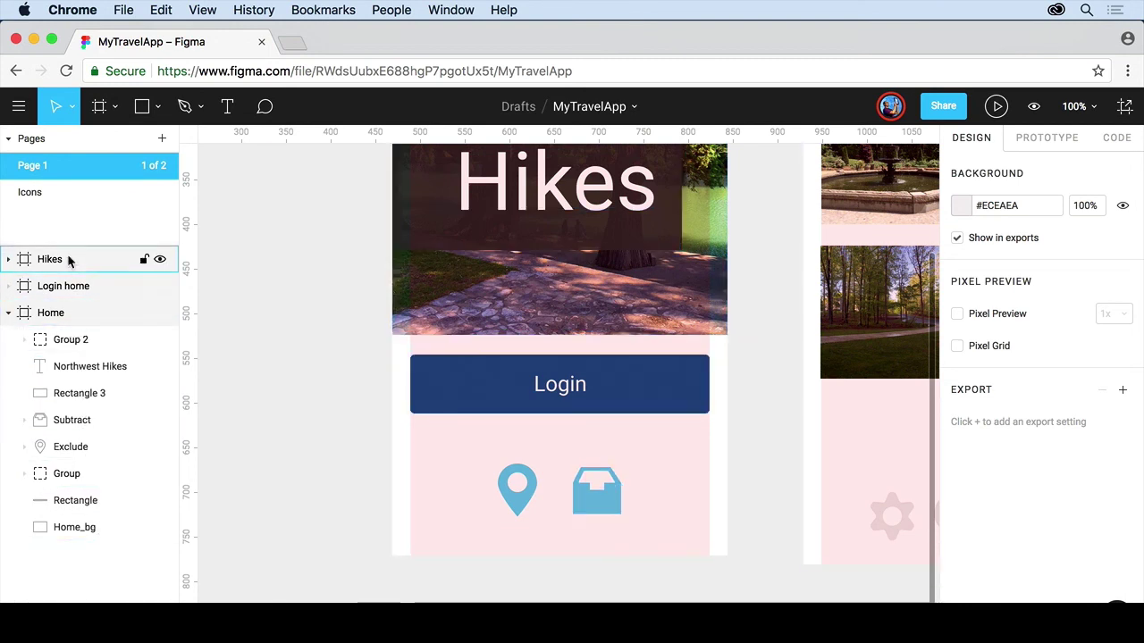
pyautogui.click(8, 139)
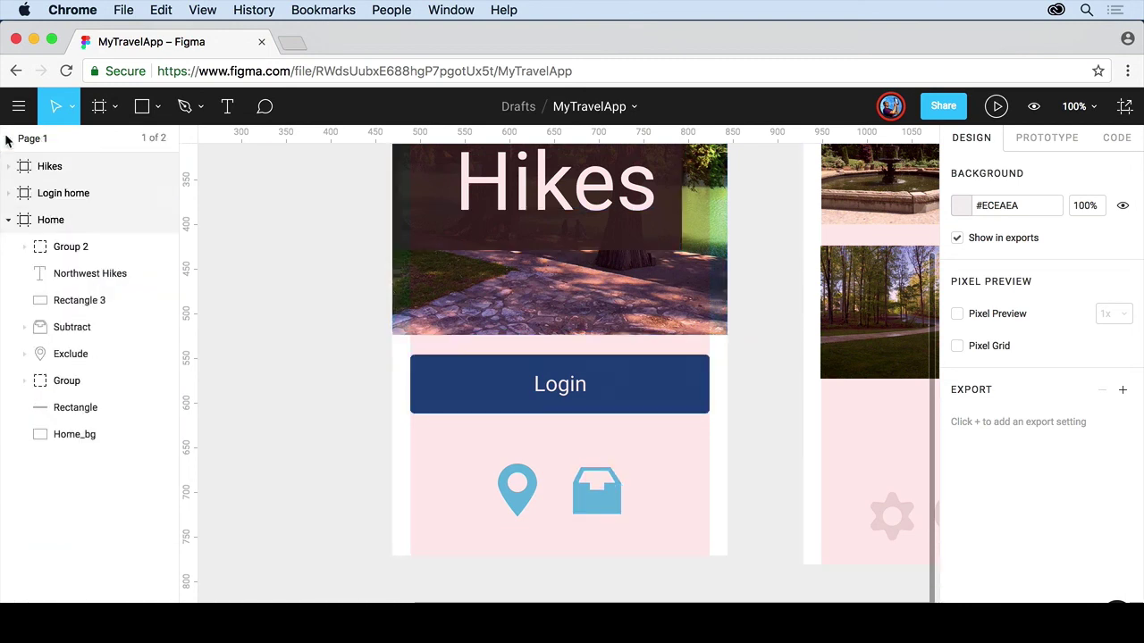
pyautogui.click(7, 138)
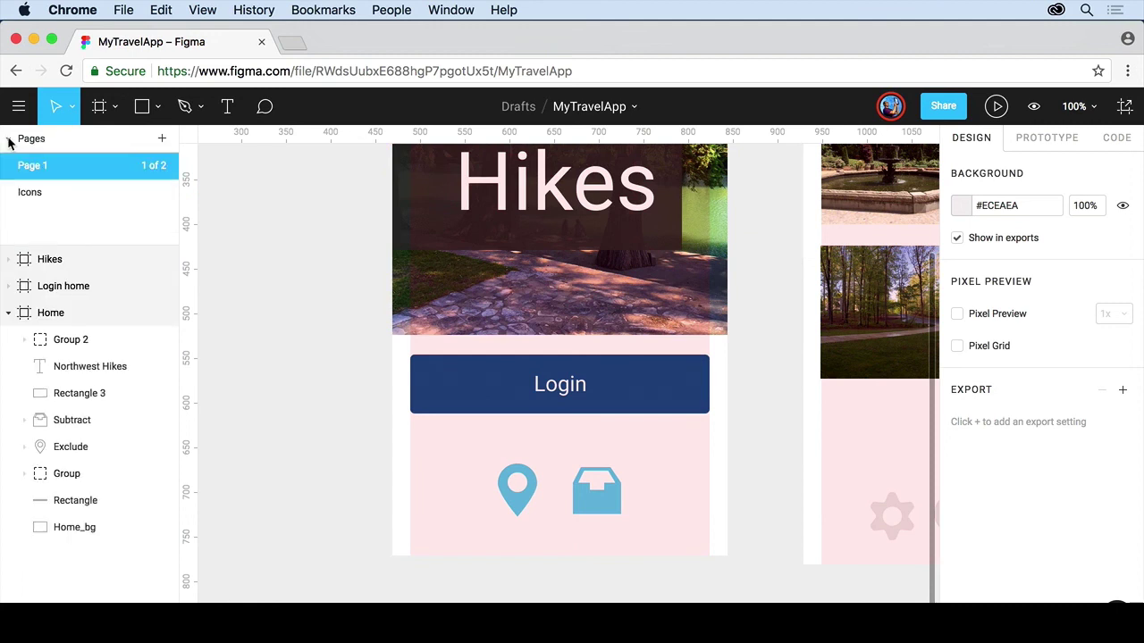
pyautogui.click(69, 191)
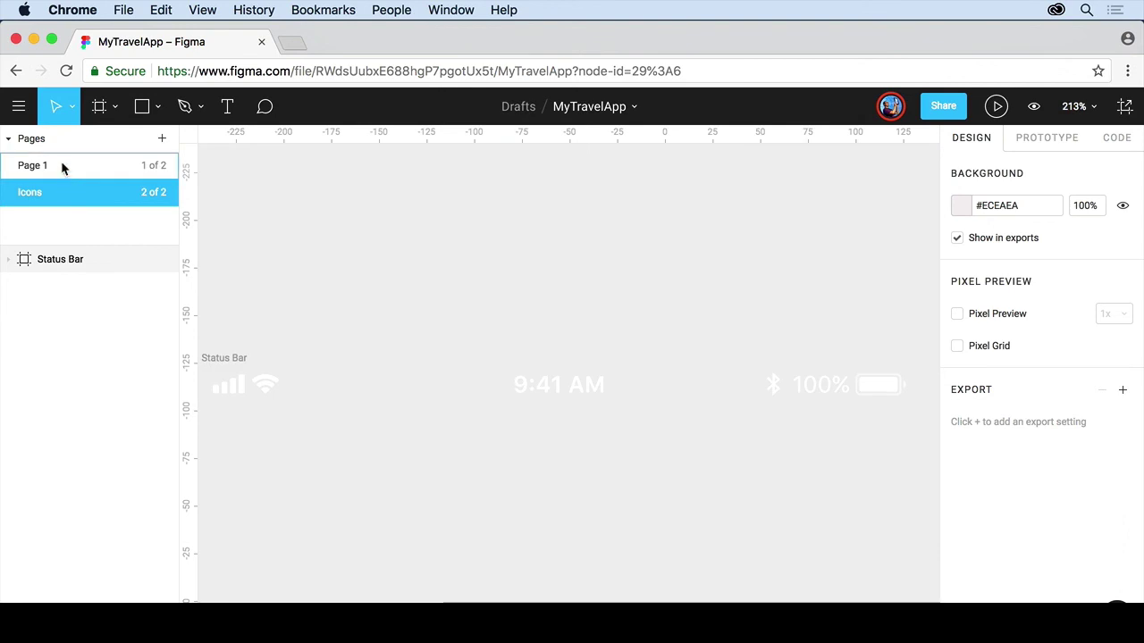
pyautogui.click(62, 167)
pyautogui.click(56, 193)
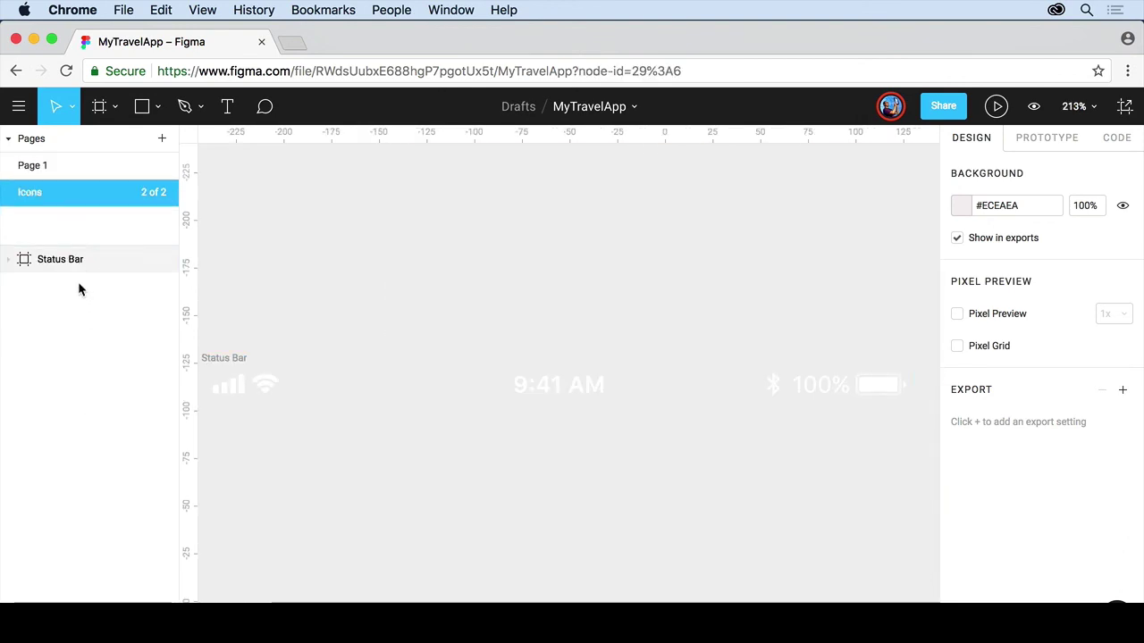
pyautogui.click(51, 164)
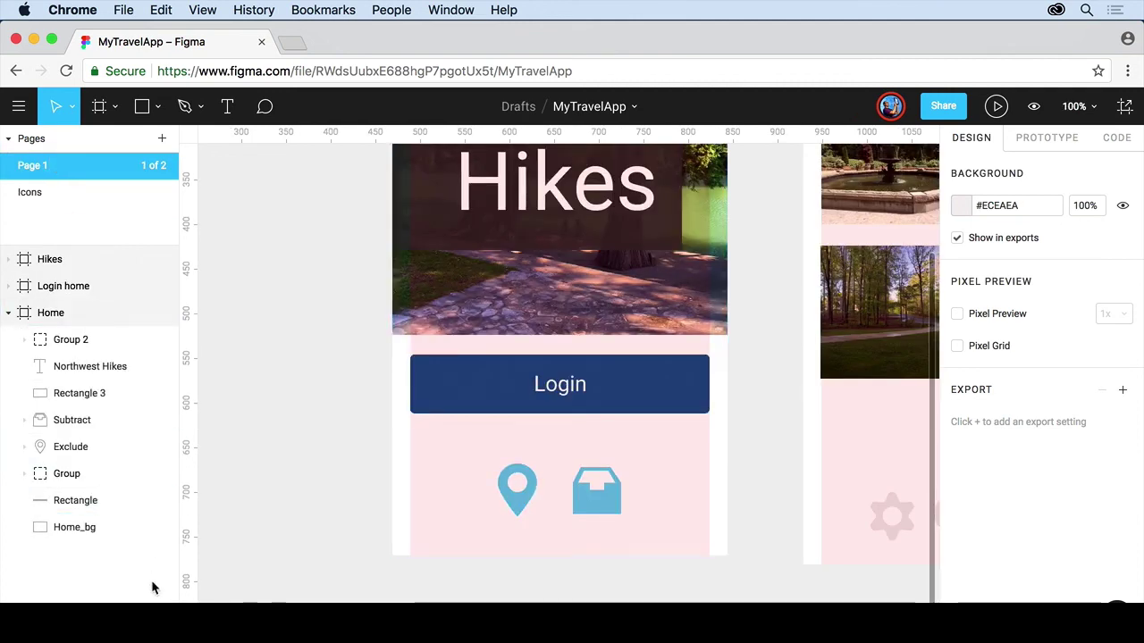
pyautogui.hotkey('shift', '1')
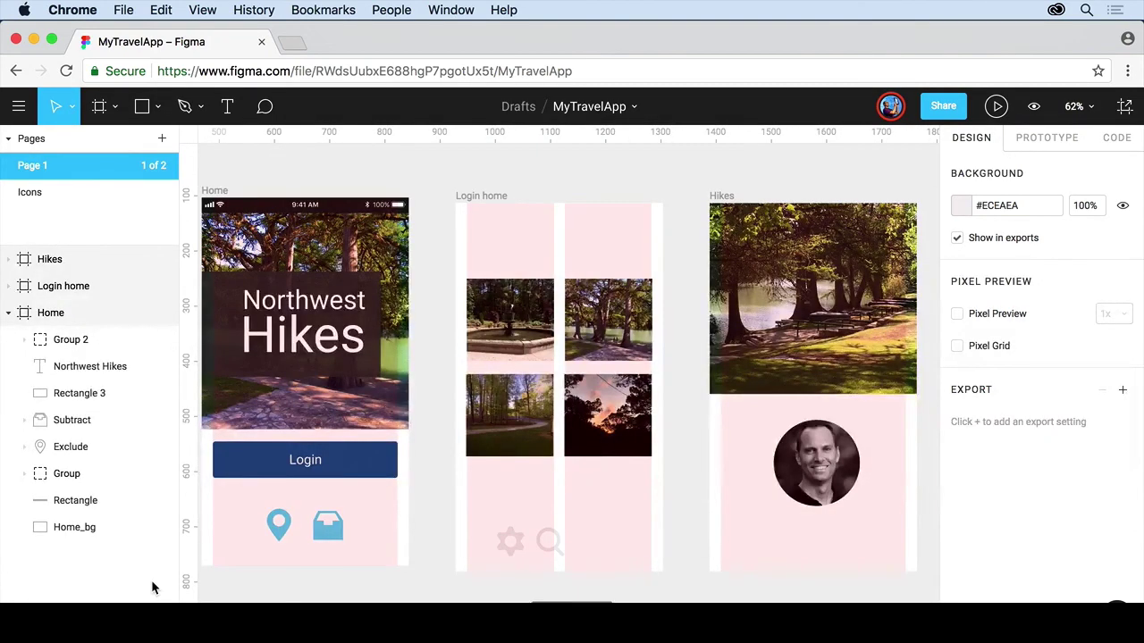